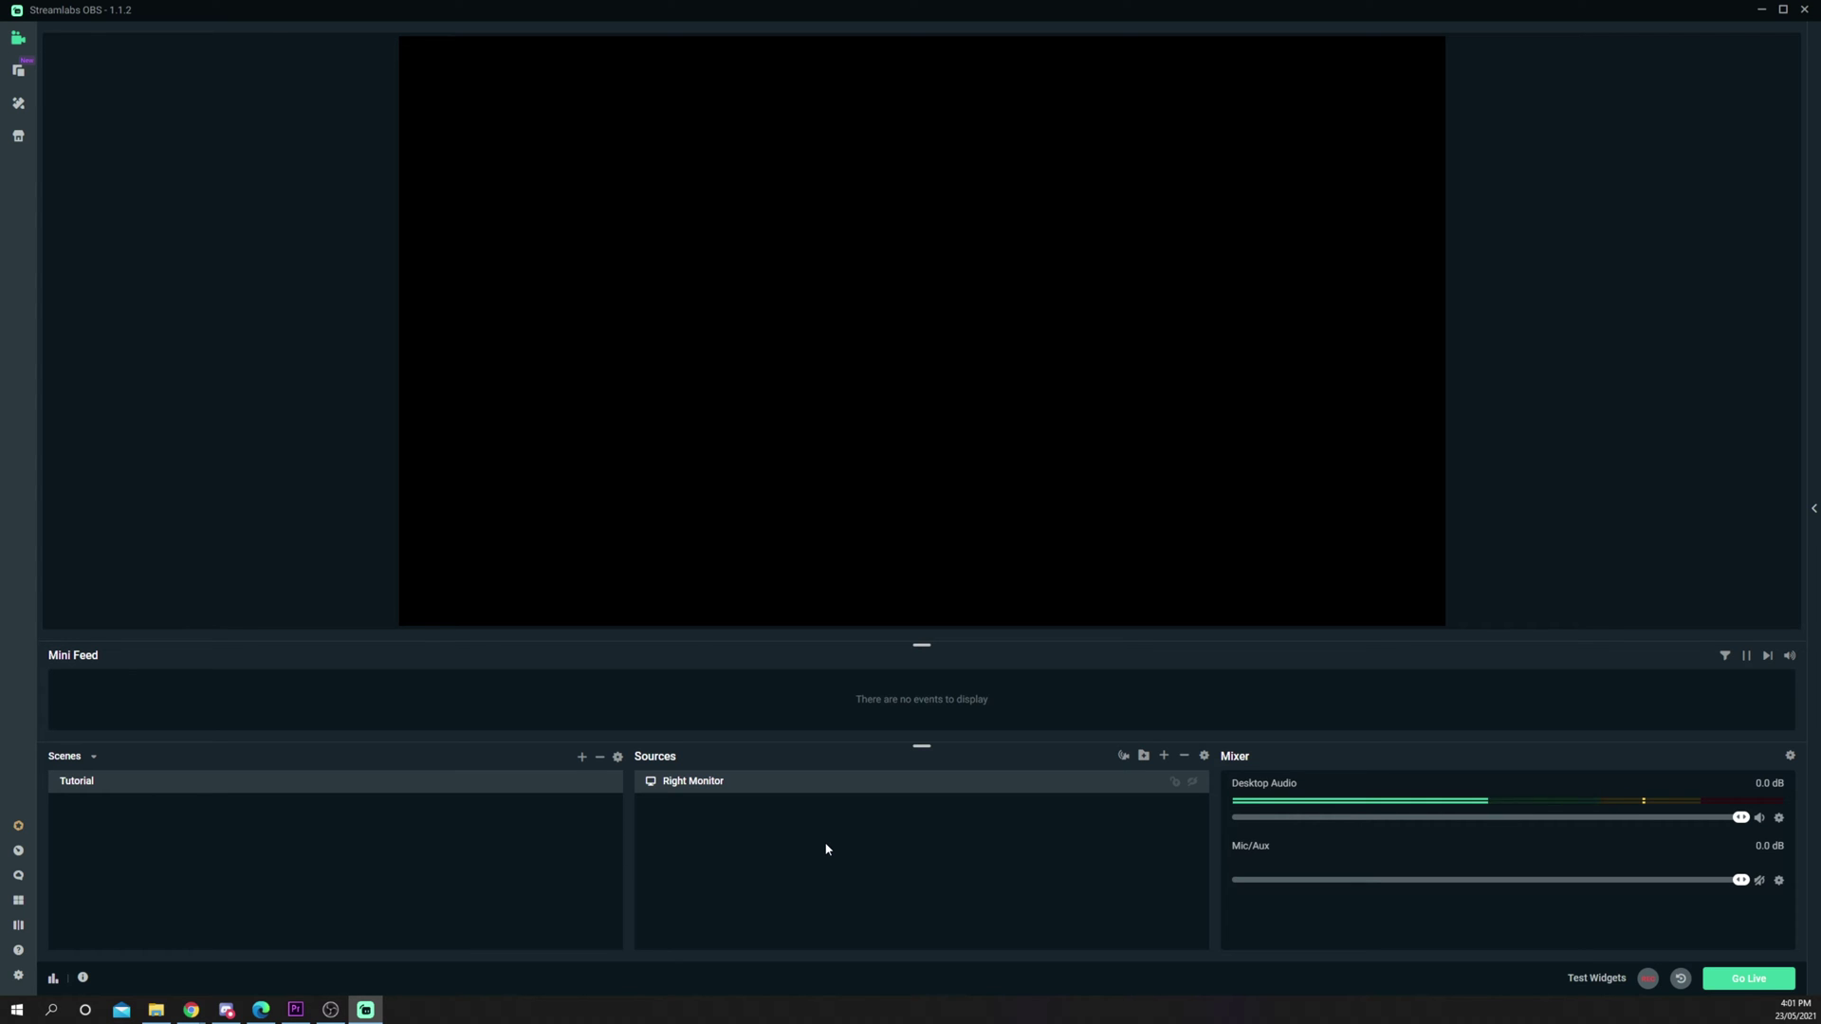
Step: Create a new scene named 'Tut'
{"action": "left_click", "coordinate": [580, 756]}
{"action": "left_click", "coordinate": [848, 460]}
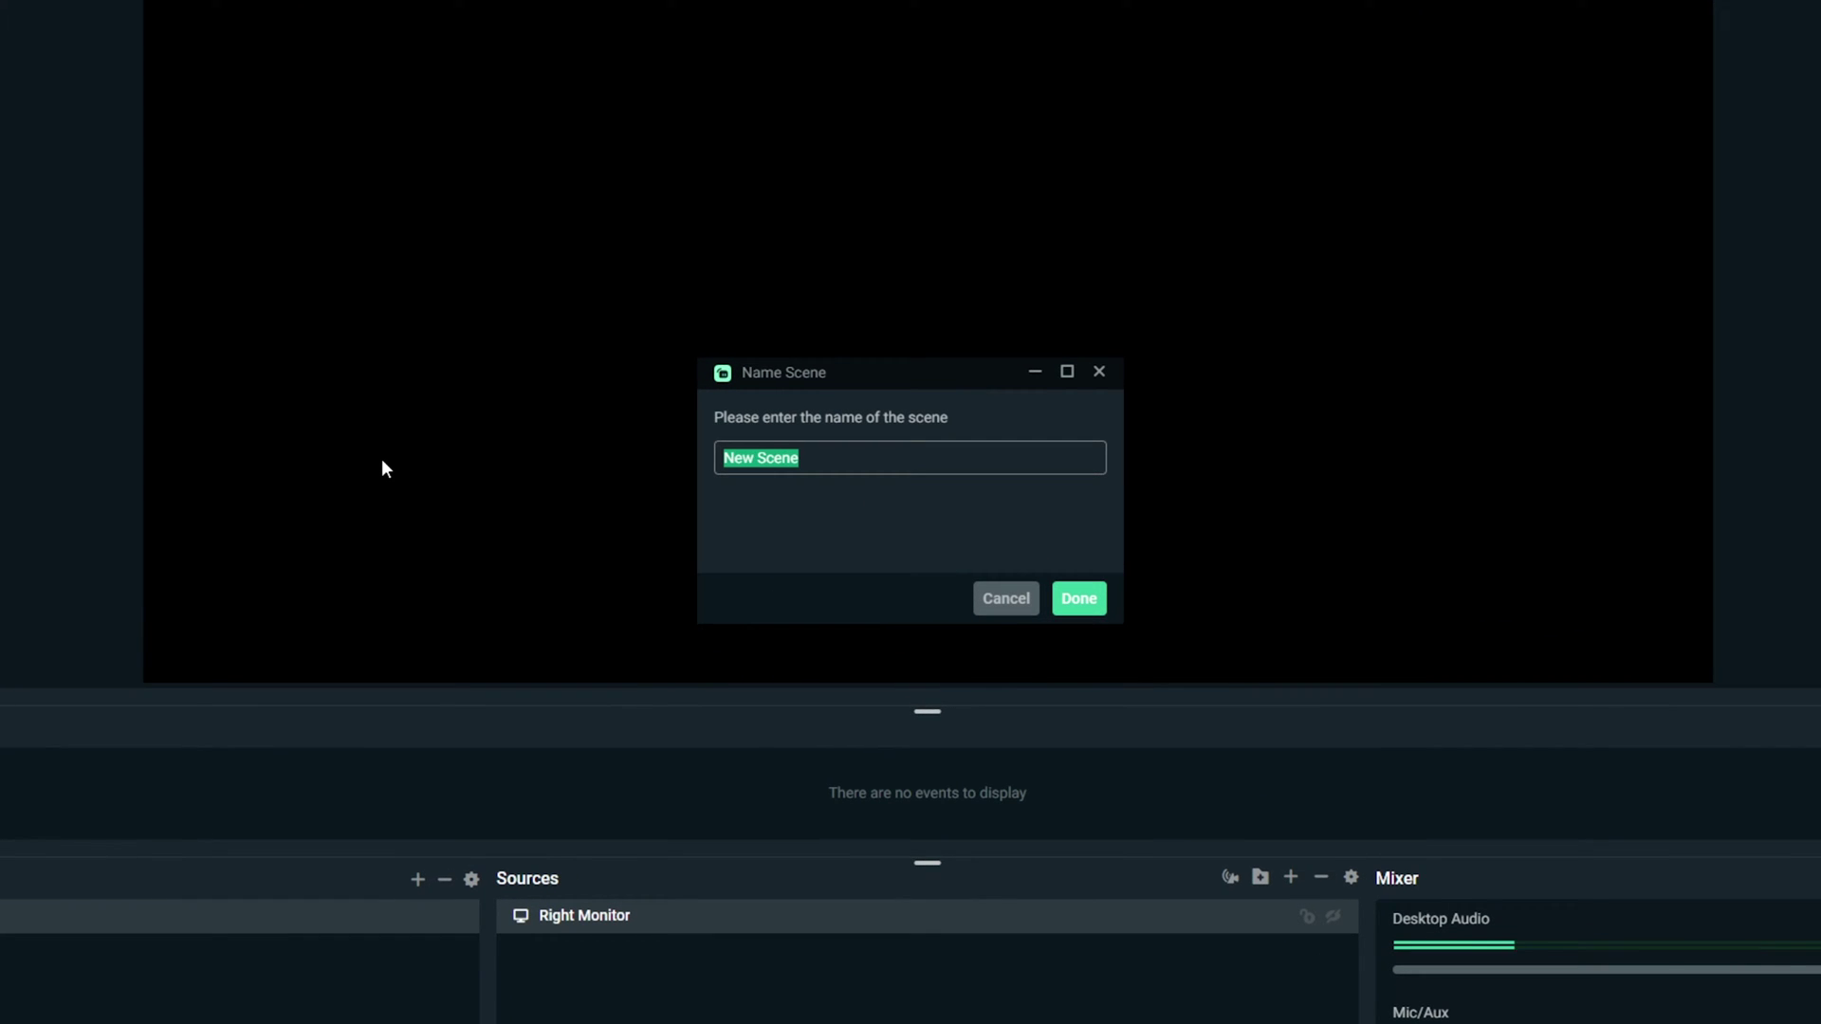
{"action": "type", "text": "Tut"}
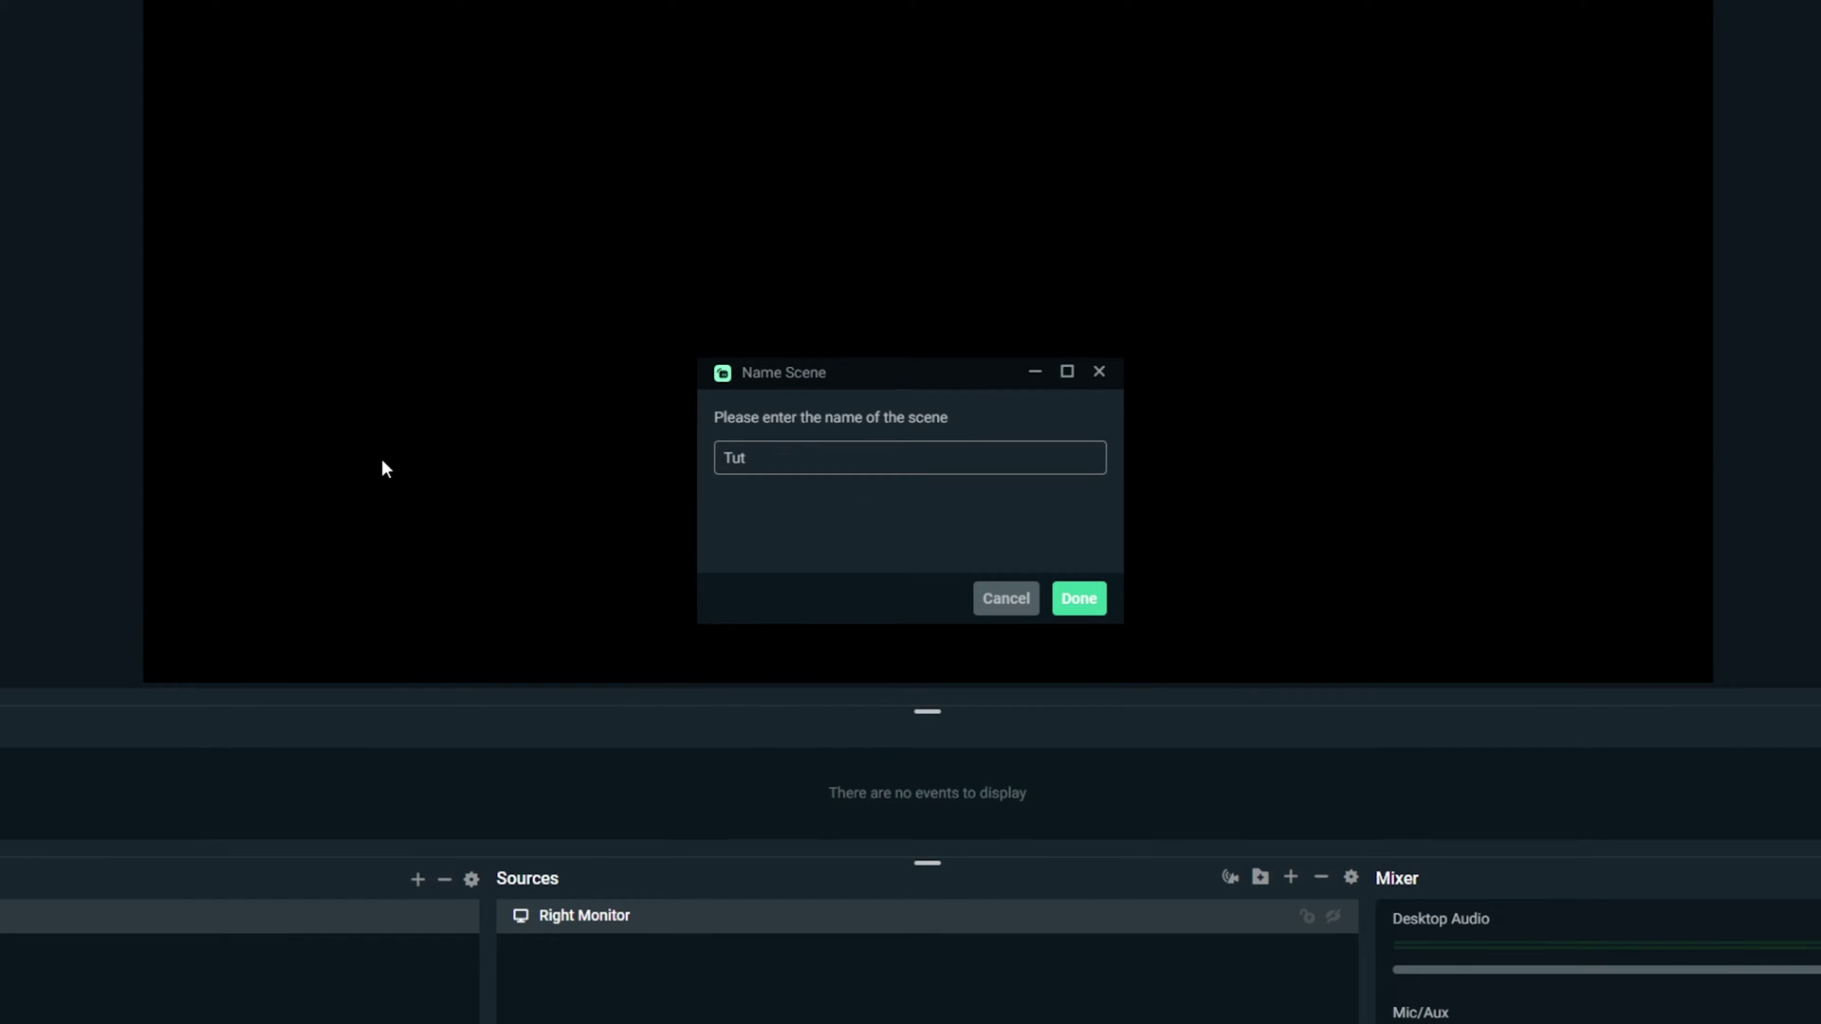
{"action": "key", "text": "Return"}
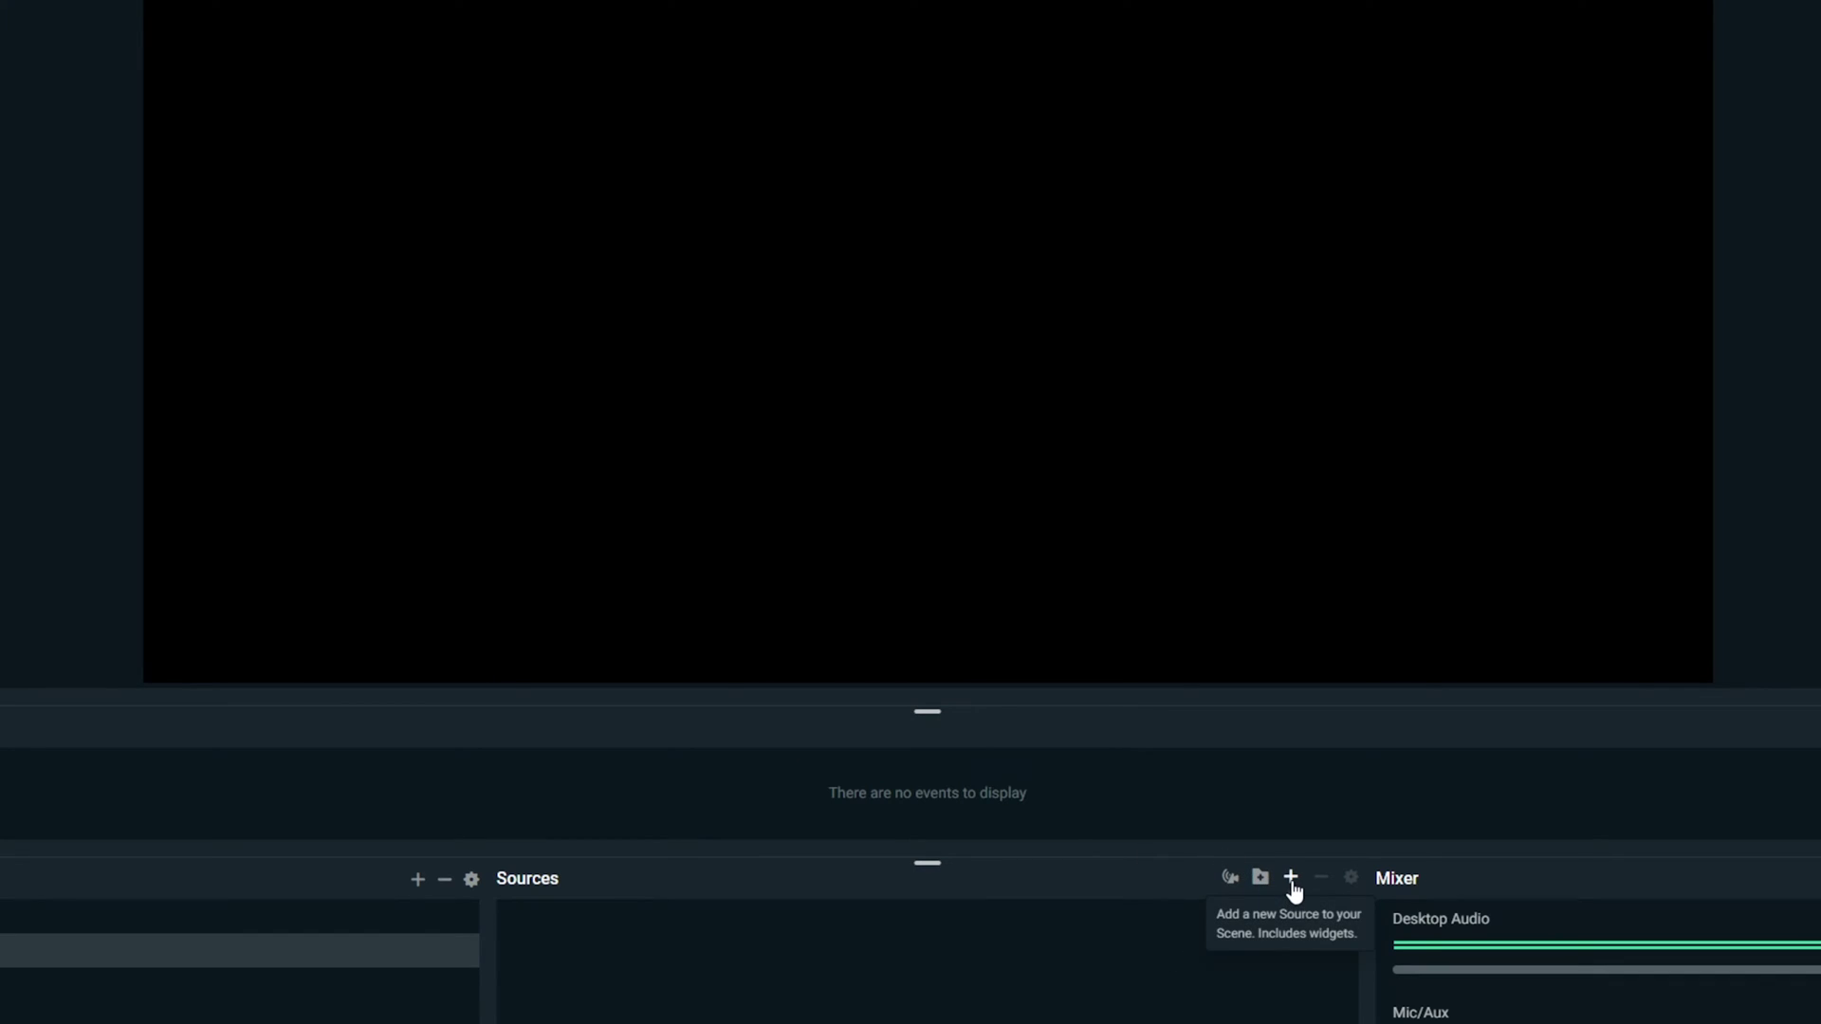
Step: Start adding a Display Capture source to the Tut scene
{"action": "left_click", "coordinate": [1290, 878]}
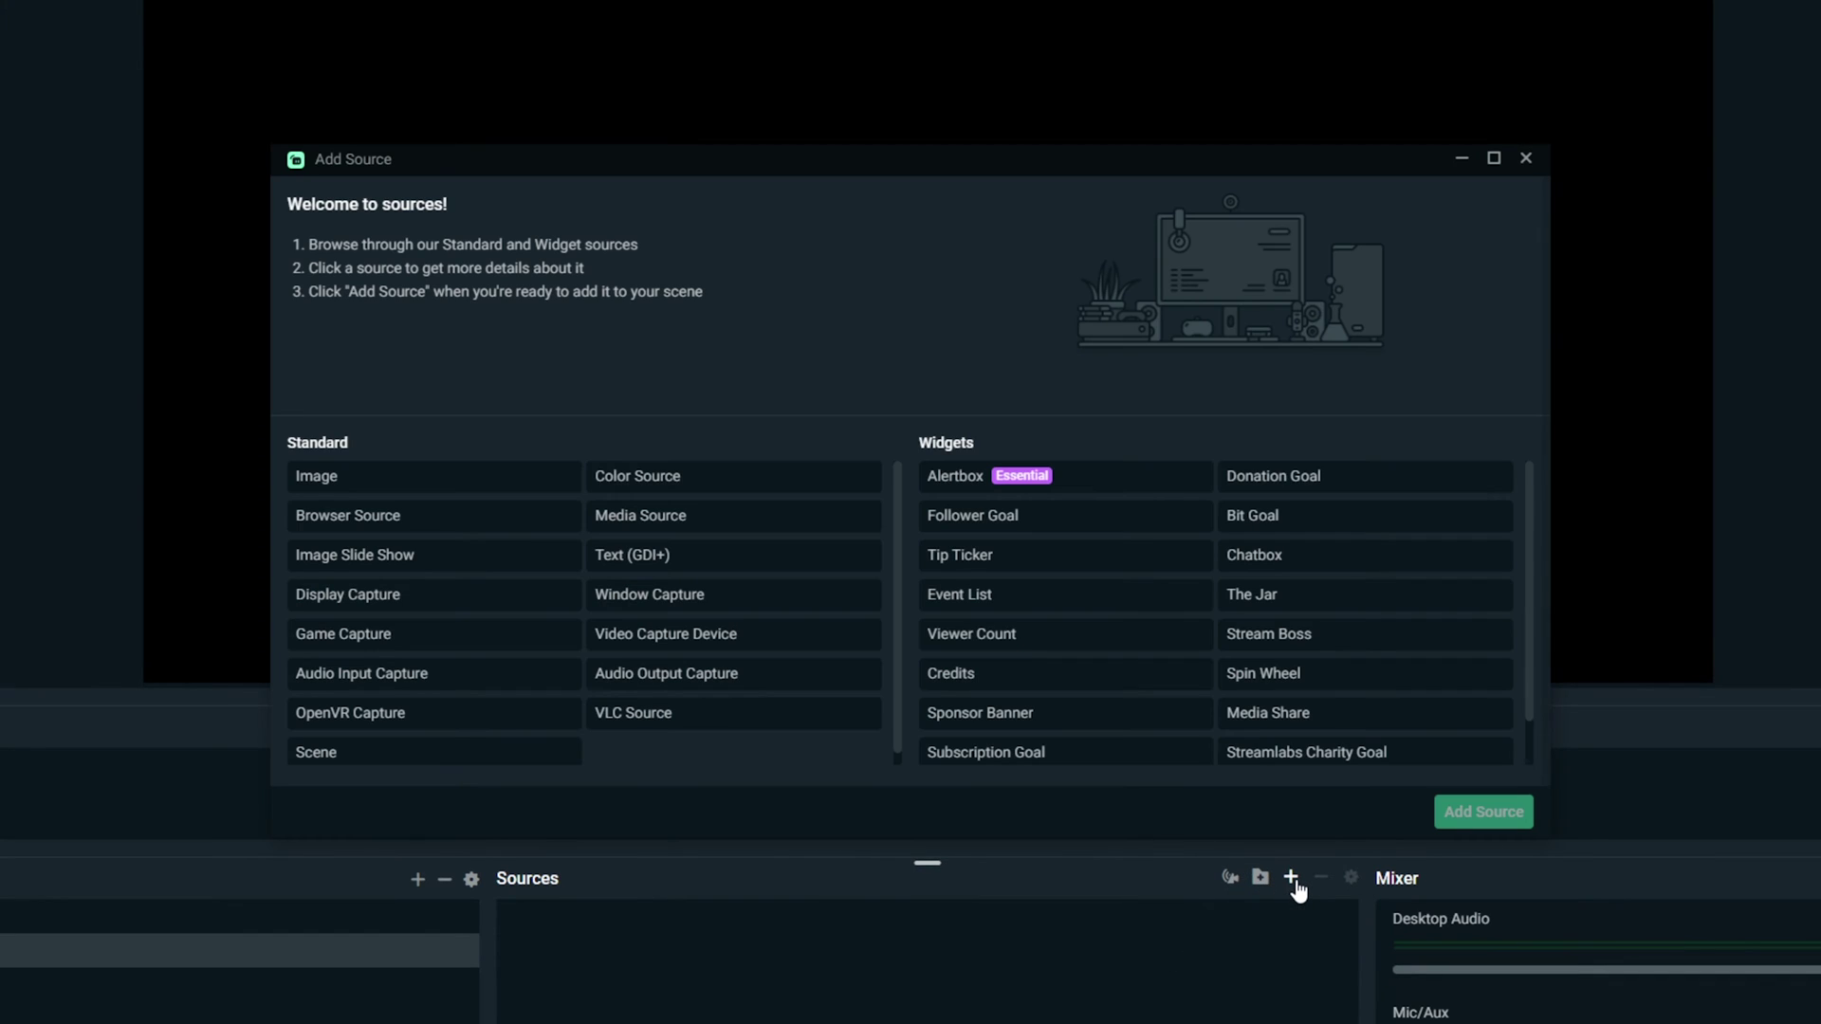
{"action": "left_click", "coordinate": [335, 607]}
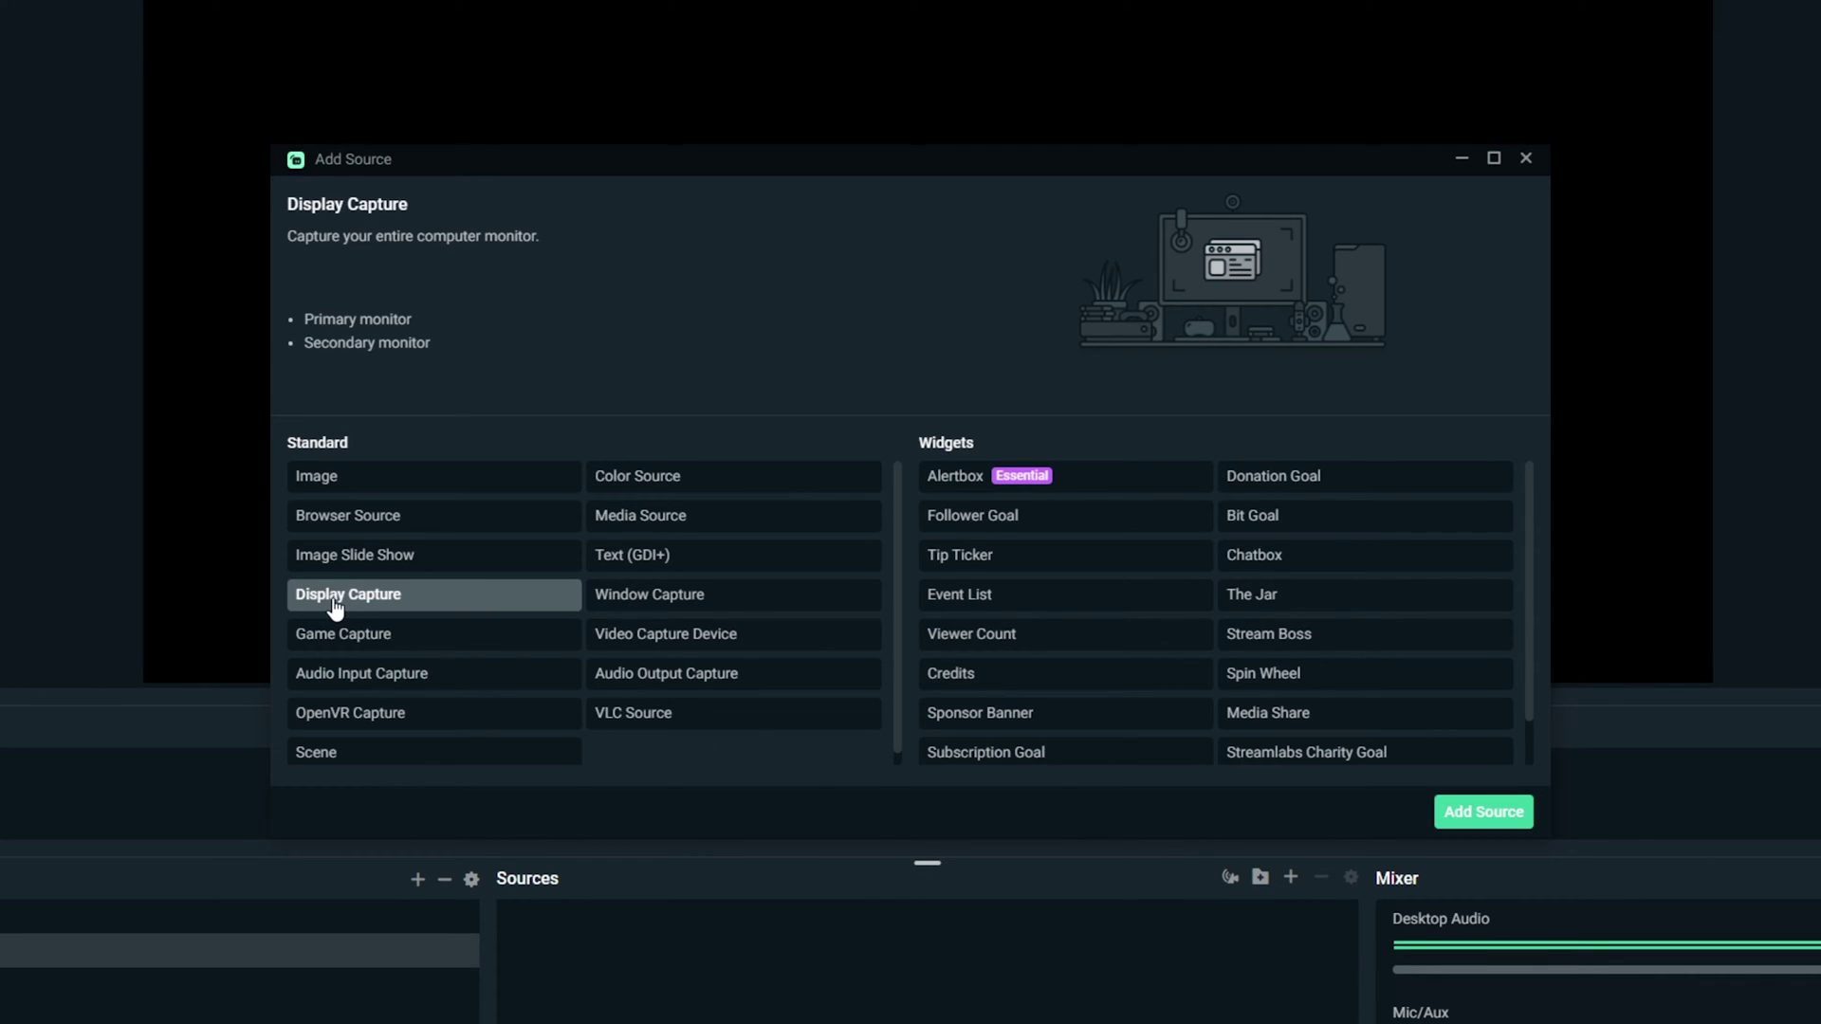
{"action": "left_click", "coordinate": [1480, 818]}
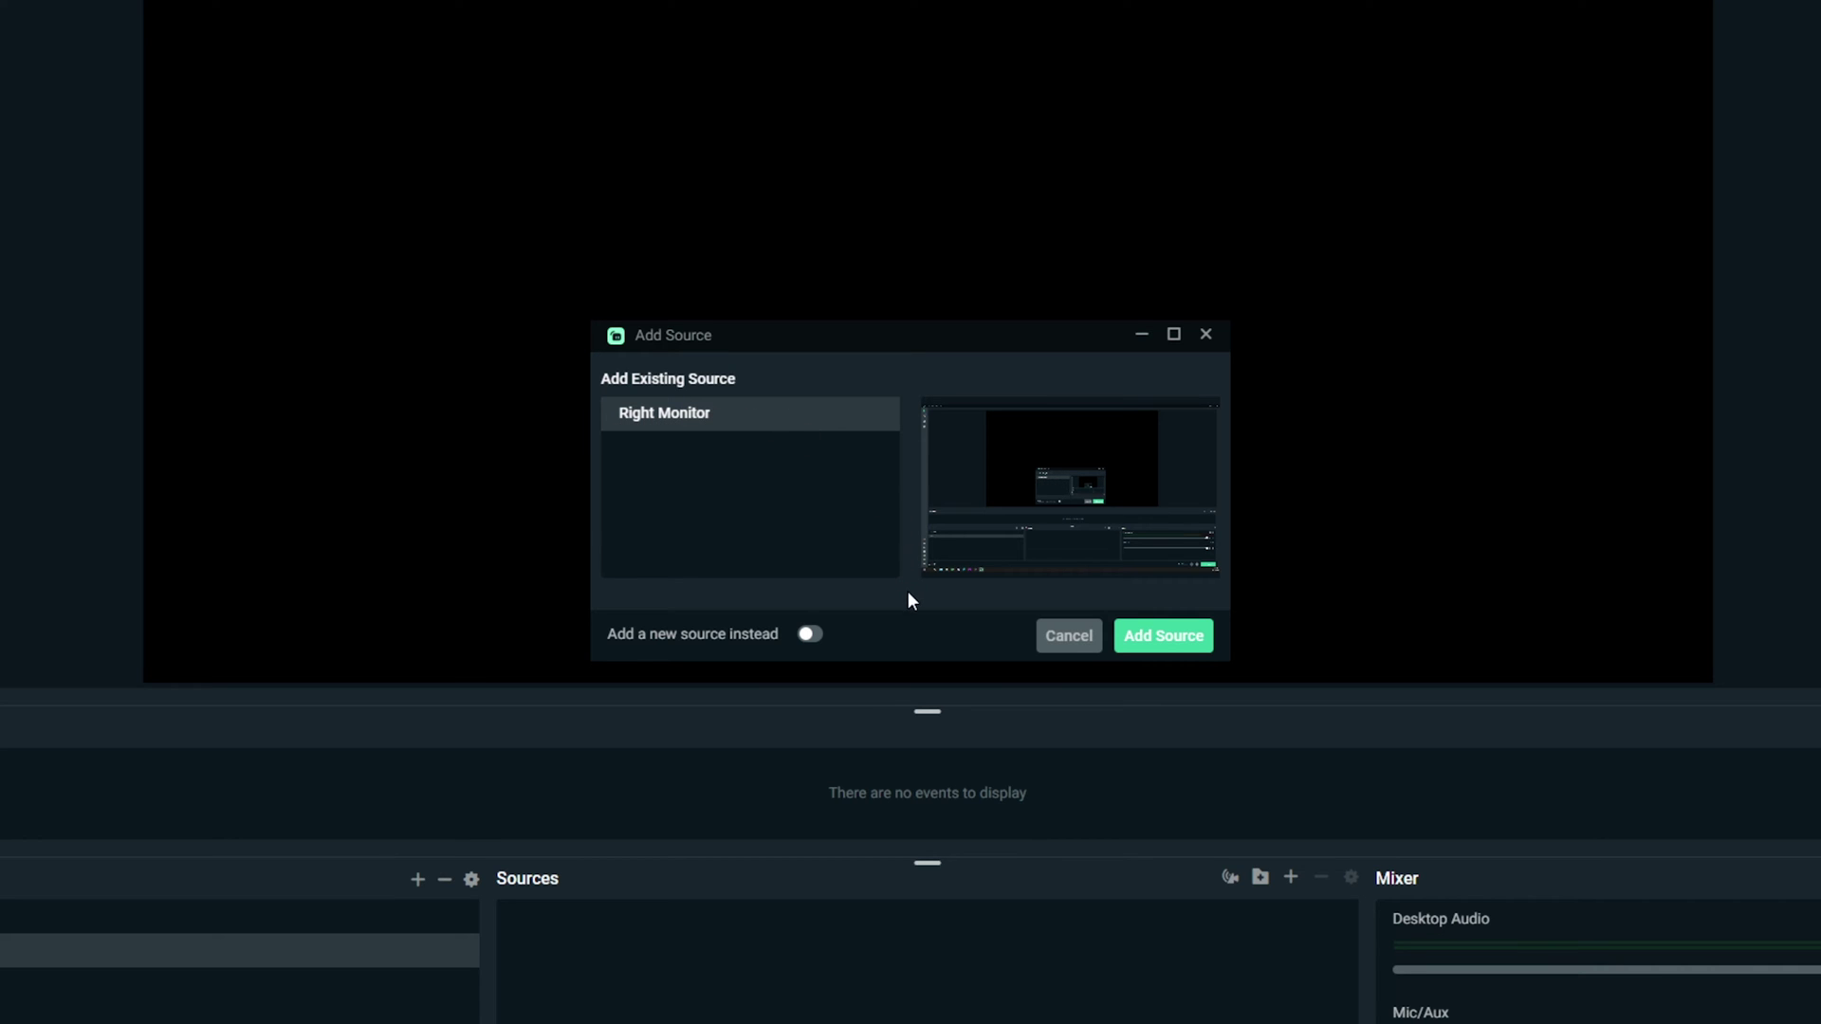
Step: Add a new Display Capture source named 'Left Monitor' instead of reusing Right Monitor
{"action": "left_click", "coordinate": [810, 636]}
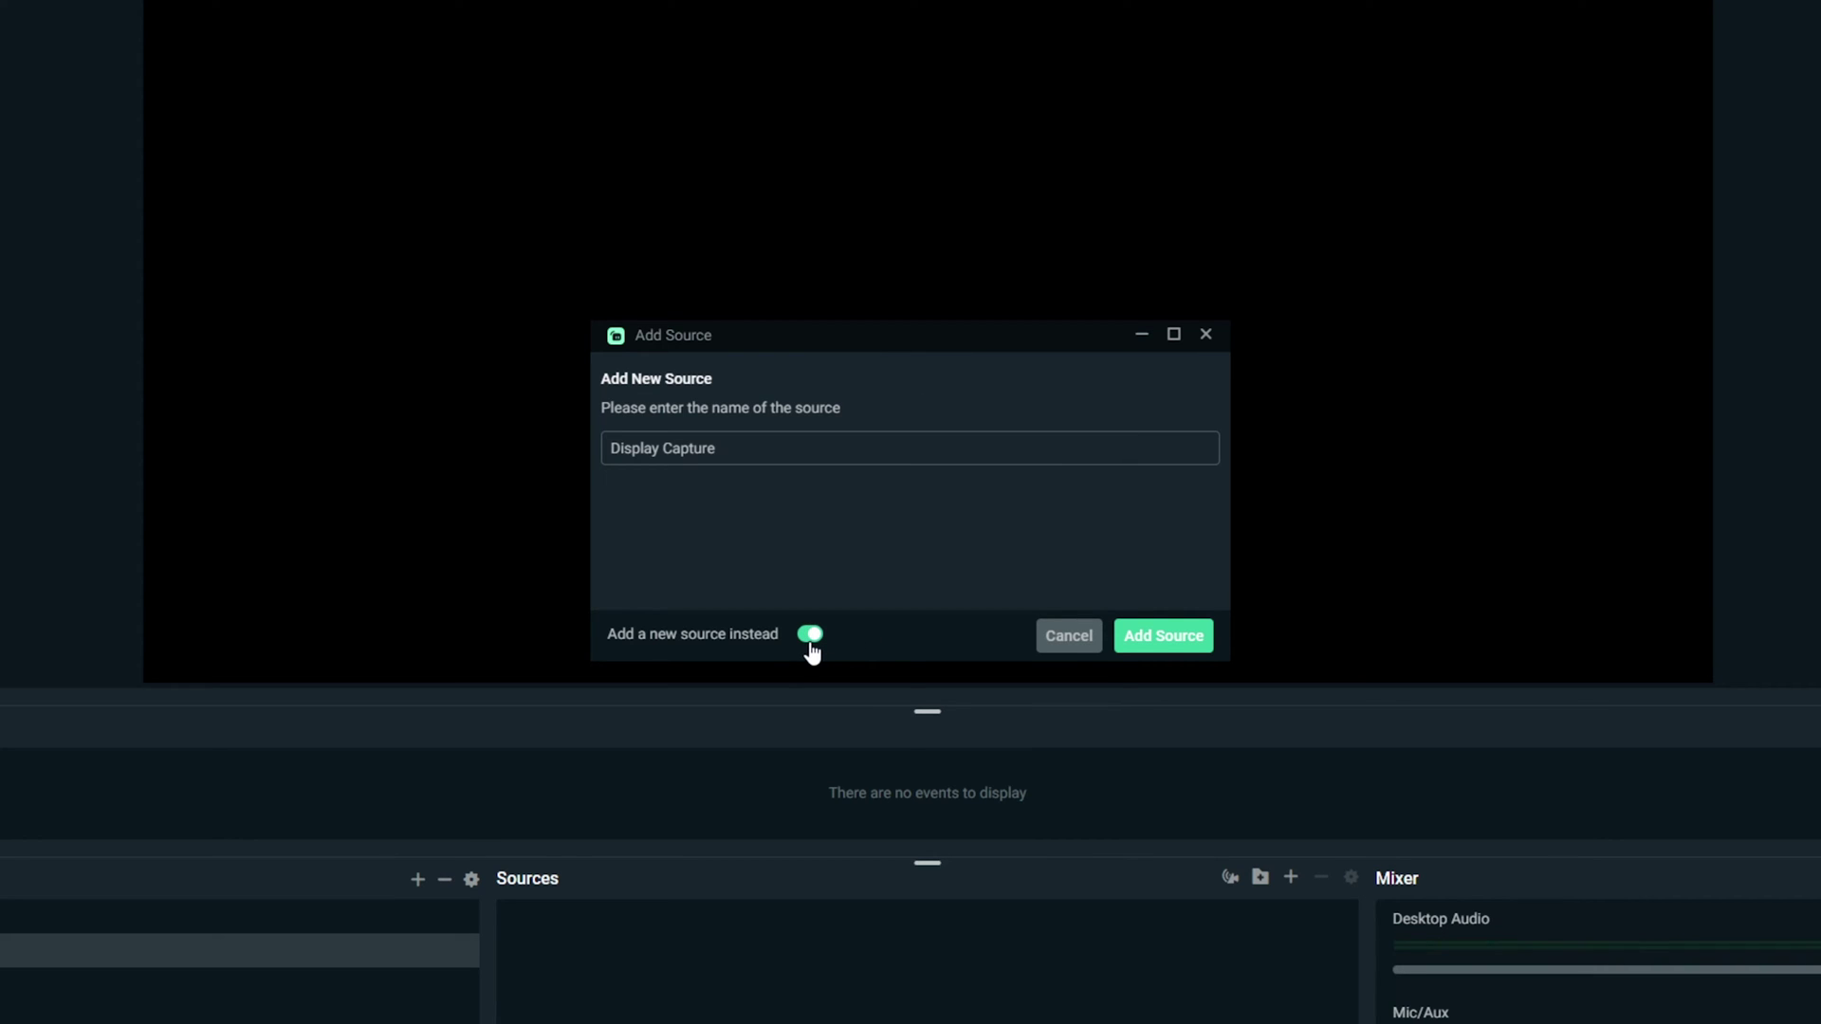
{"action": "left_click_drag", "start_coordinate": [719, 448], "coordinate": [610, 448]}
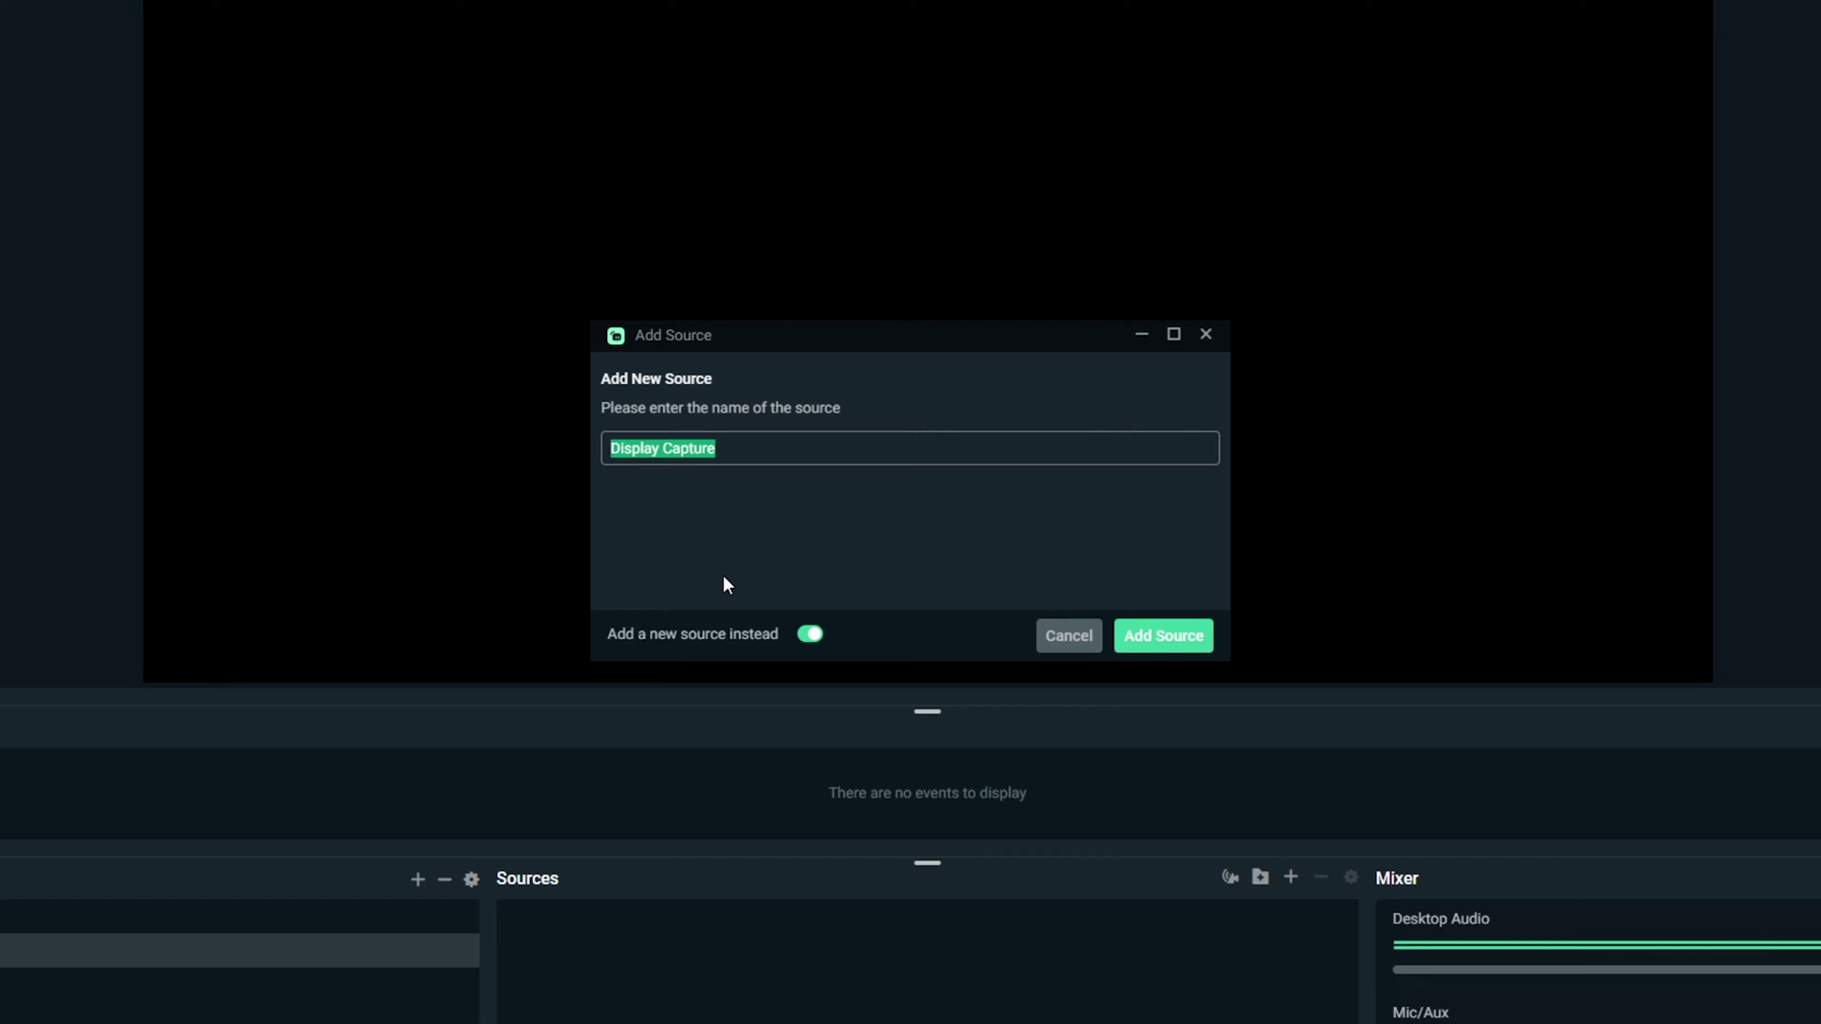
{"action": "type", "text": "Left Monitor"}
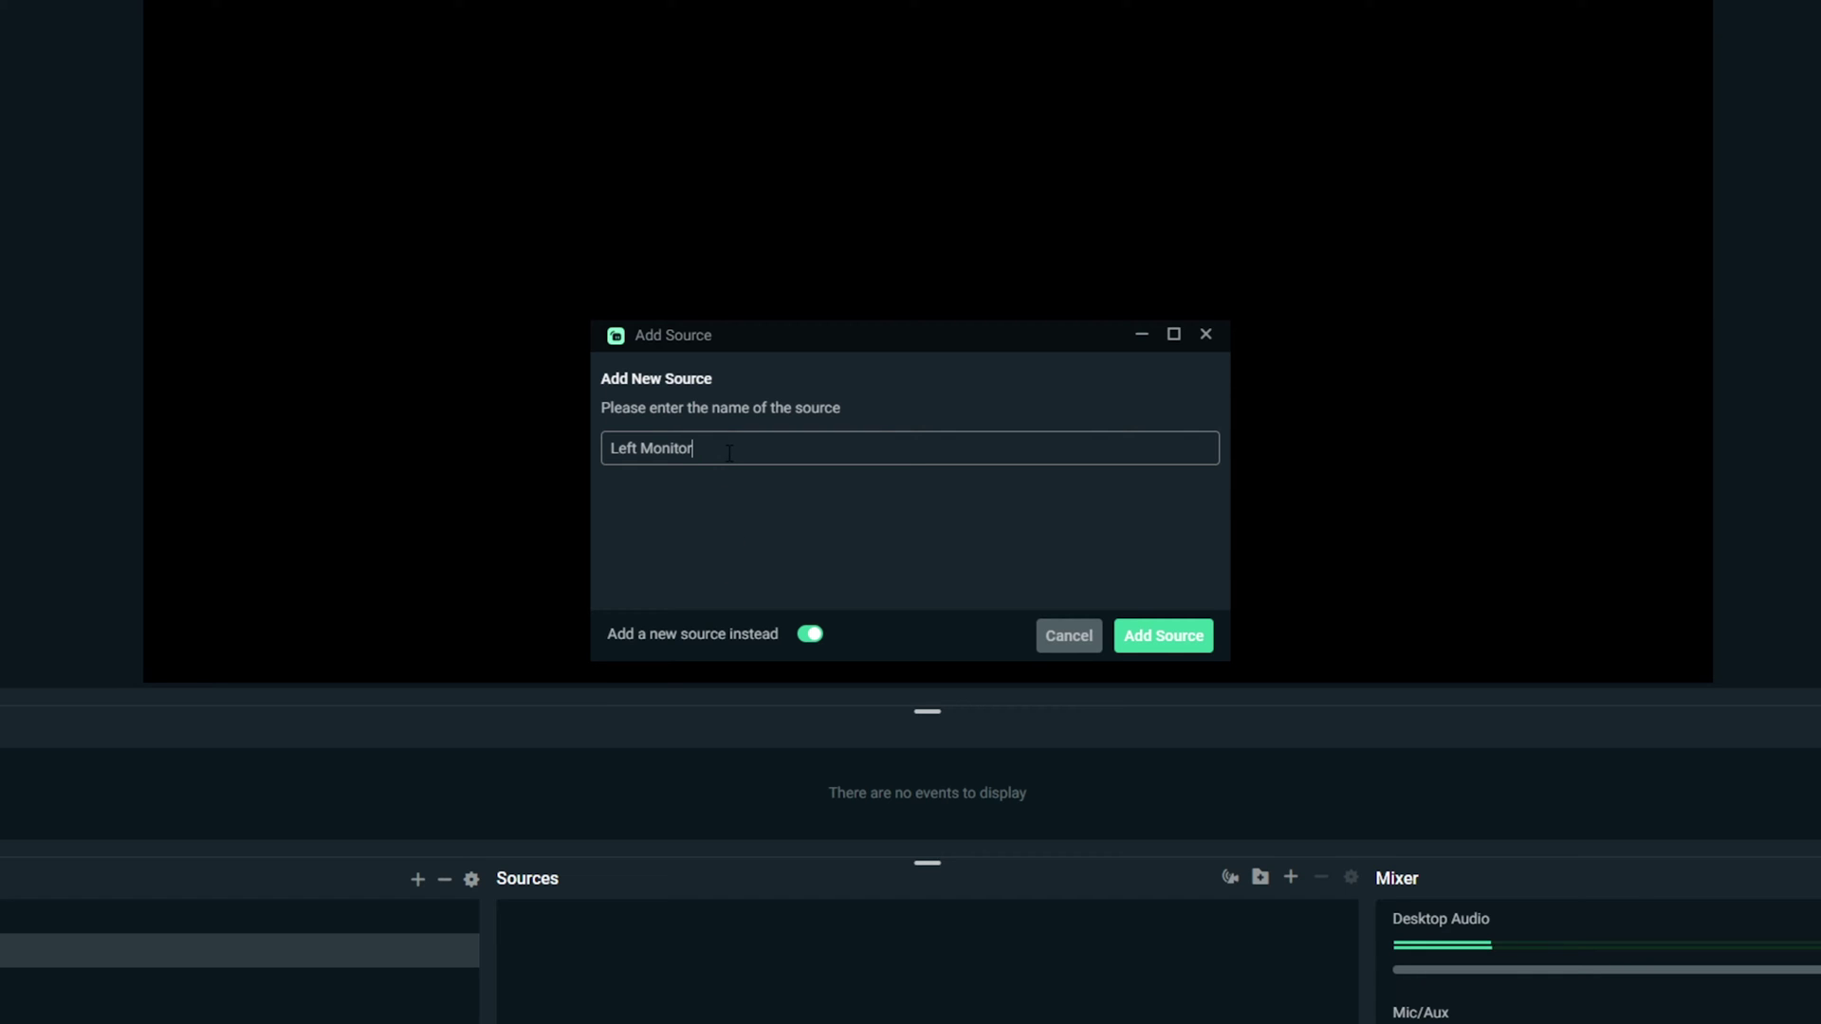
{"action": "left_click_drag", "start_coordinate": [694, 449], "coordinate": [585, 443]}
{"action": "left_click", "coordinate": [996, 569]}
{"action": "left_click", "coordinate": [1185, 635]}
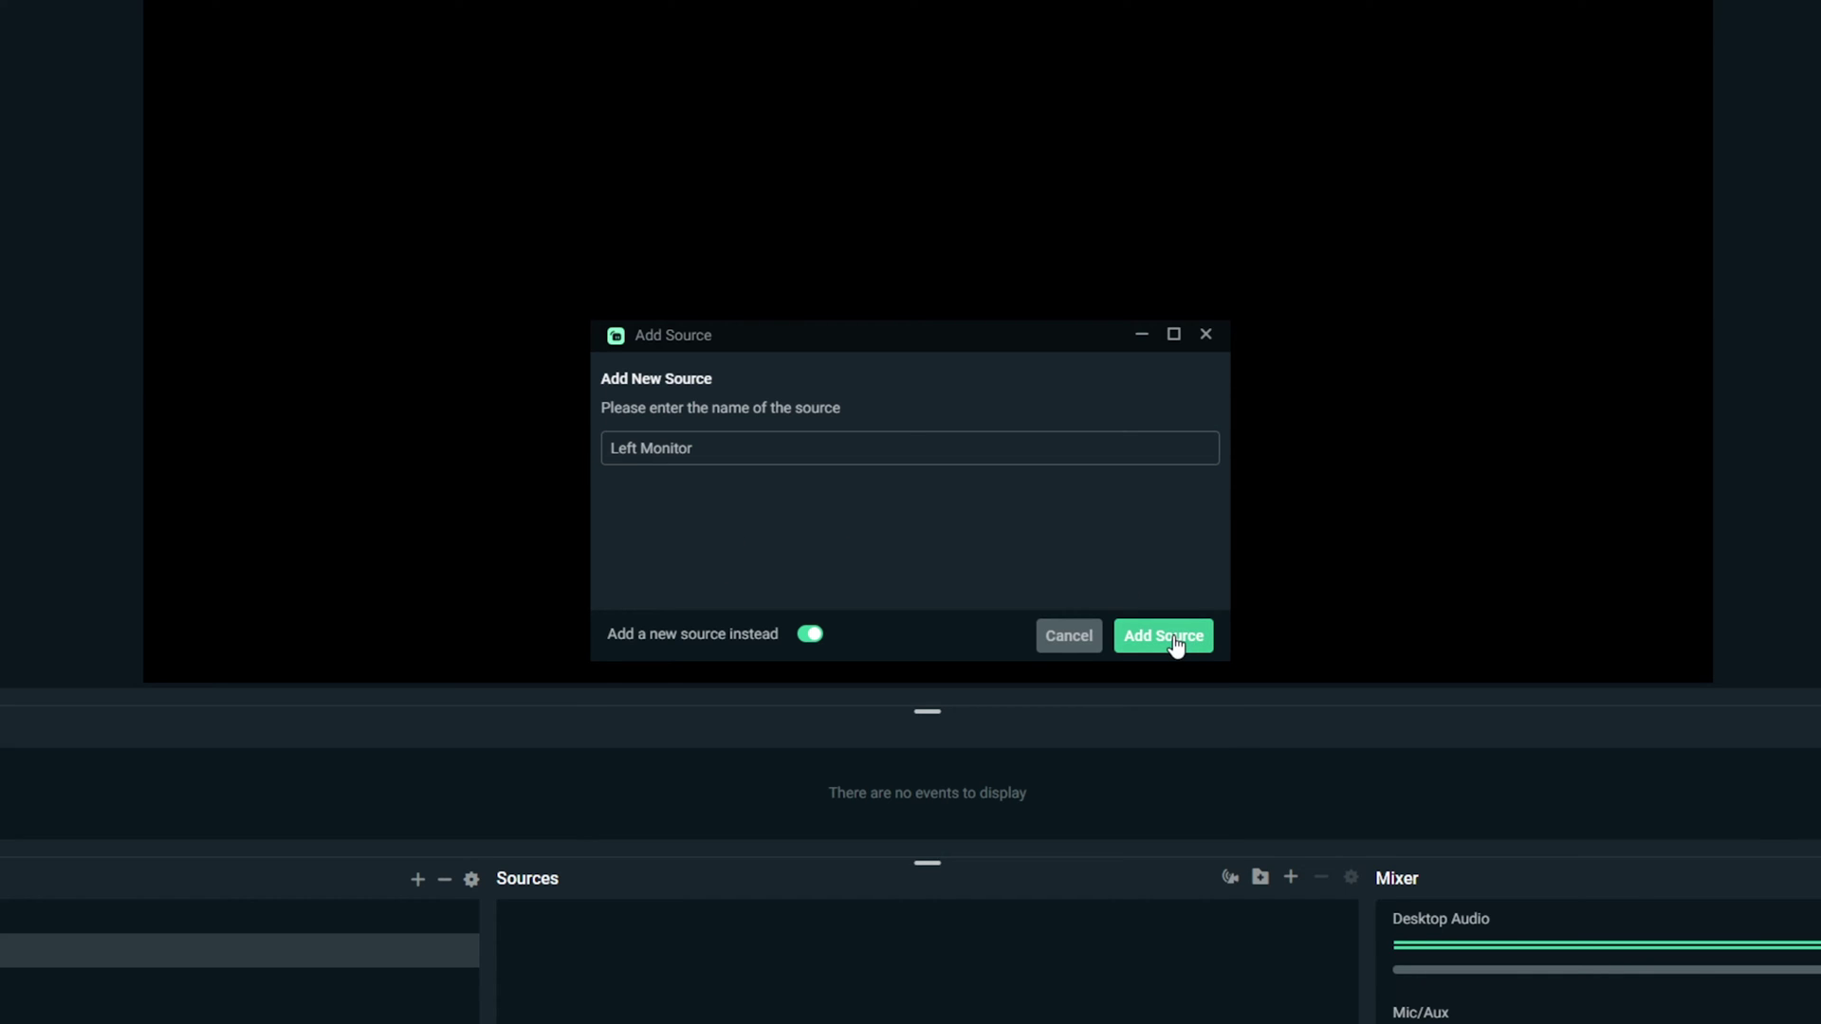
Step: Set Left Monitor to capture Display 3 with cursor capture kept on, and confirm
{"action": "left_click", "coordinate": [939, 343]}
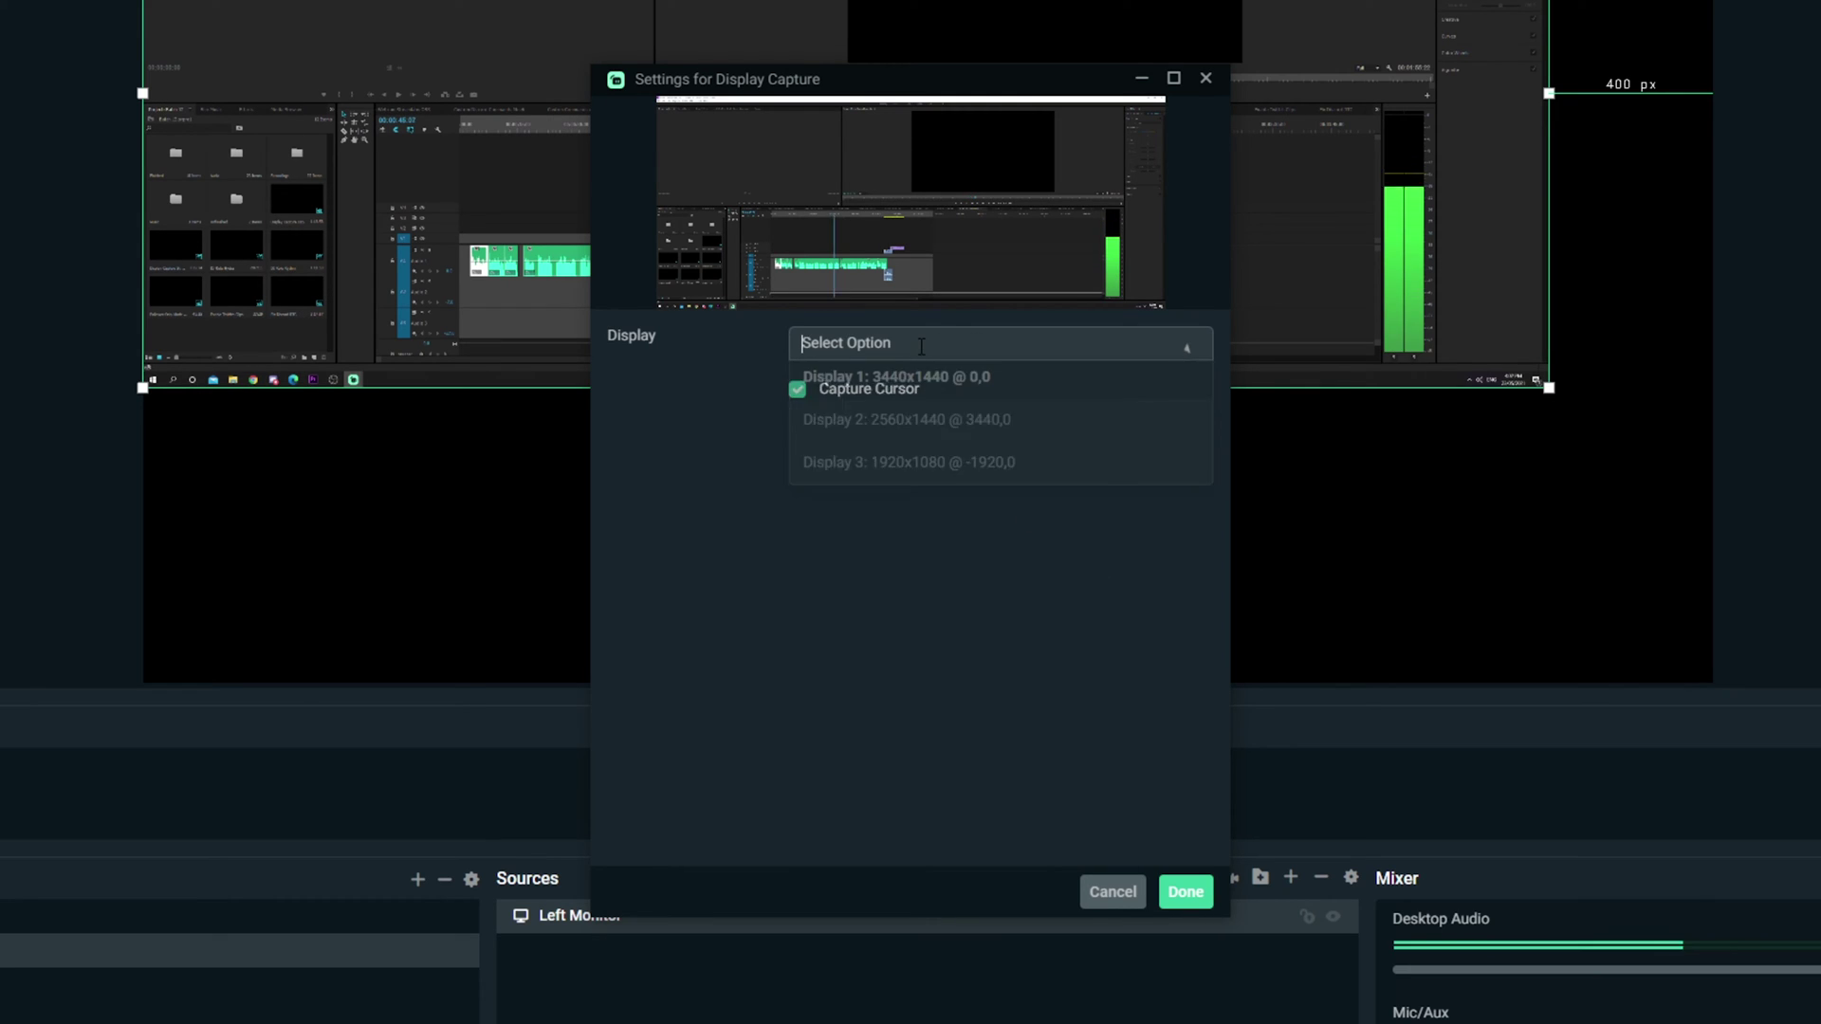
{"action": "left_click", "coordinate": [938, 465]}
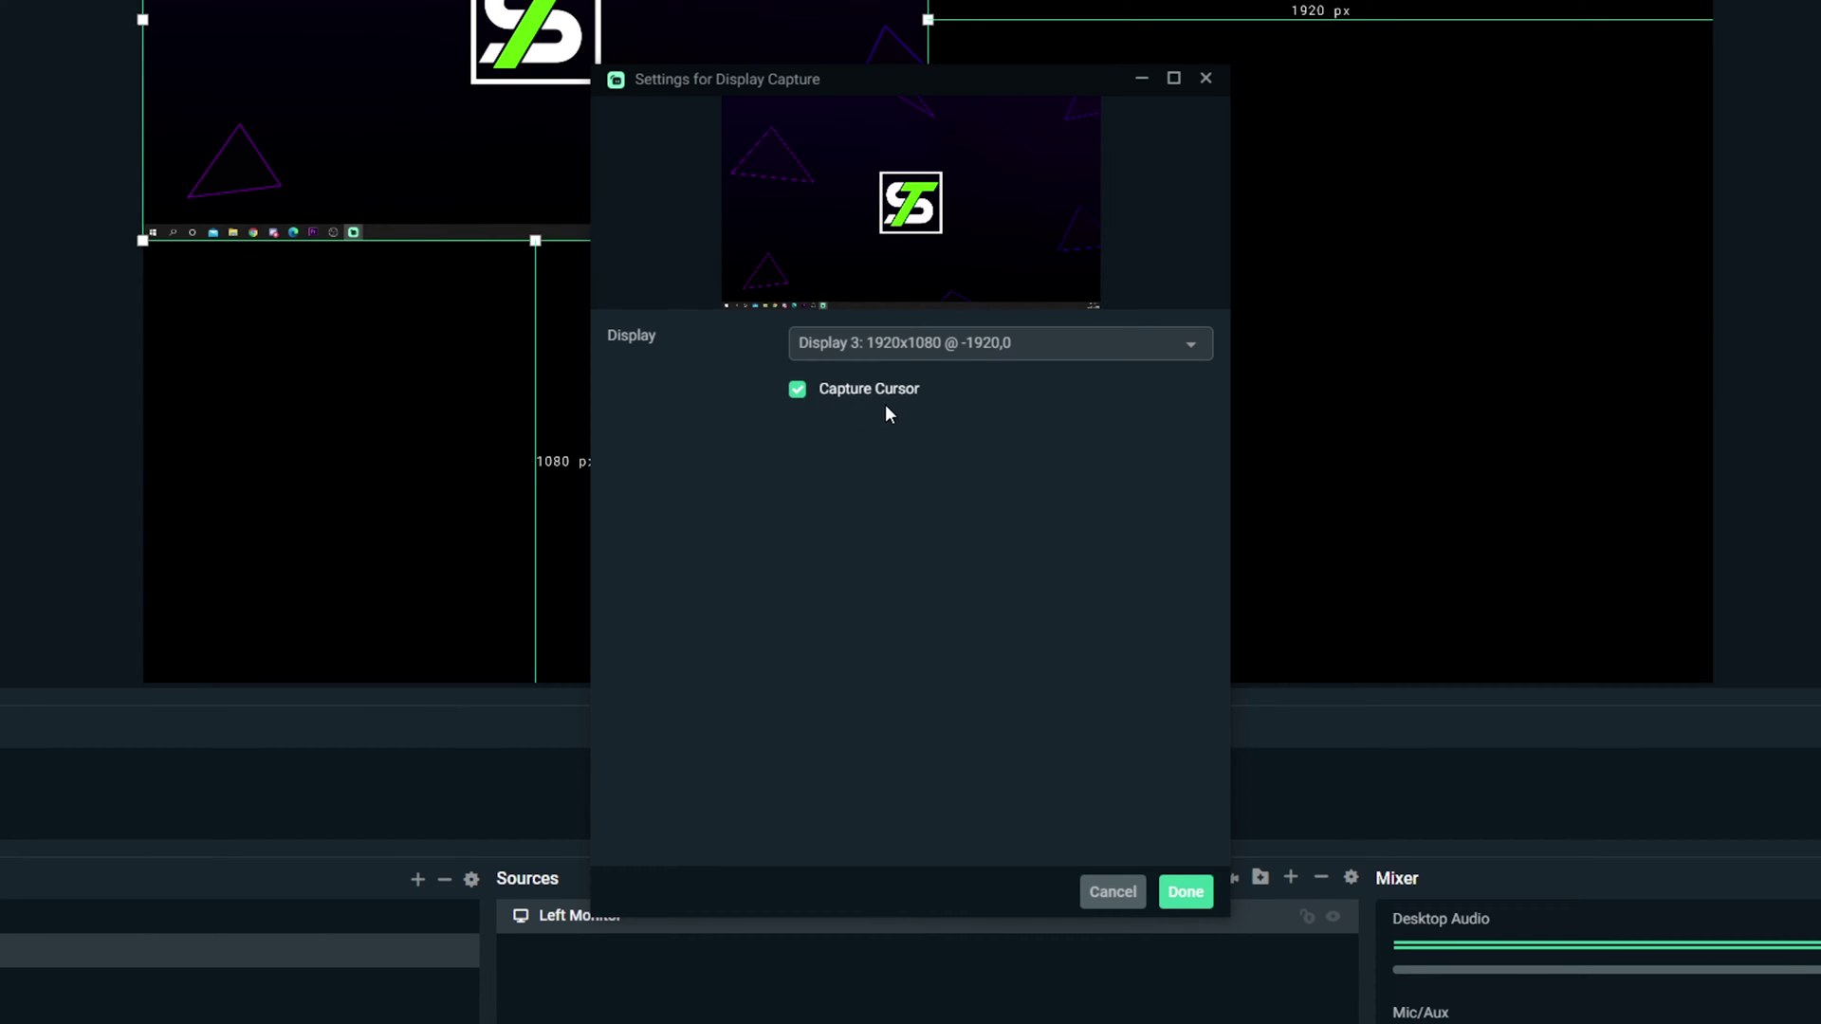
{"action": "left_click", "coordinate": [798, 391]}
{"action": "left_click", "coordinate": [1185, 892]}
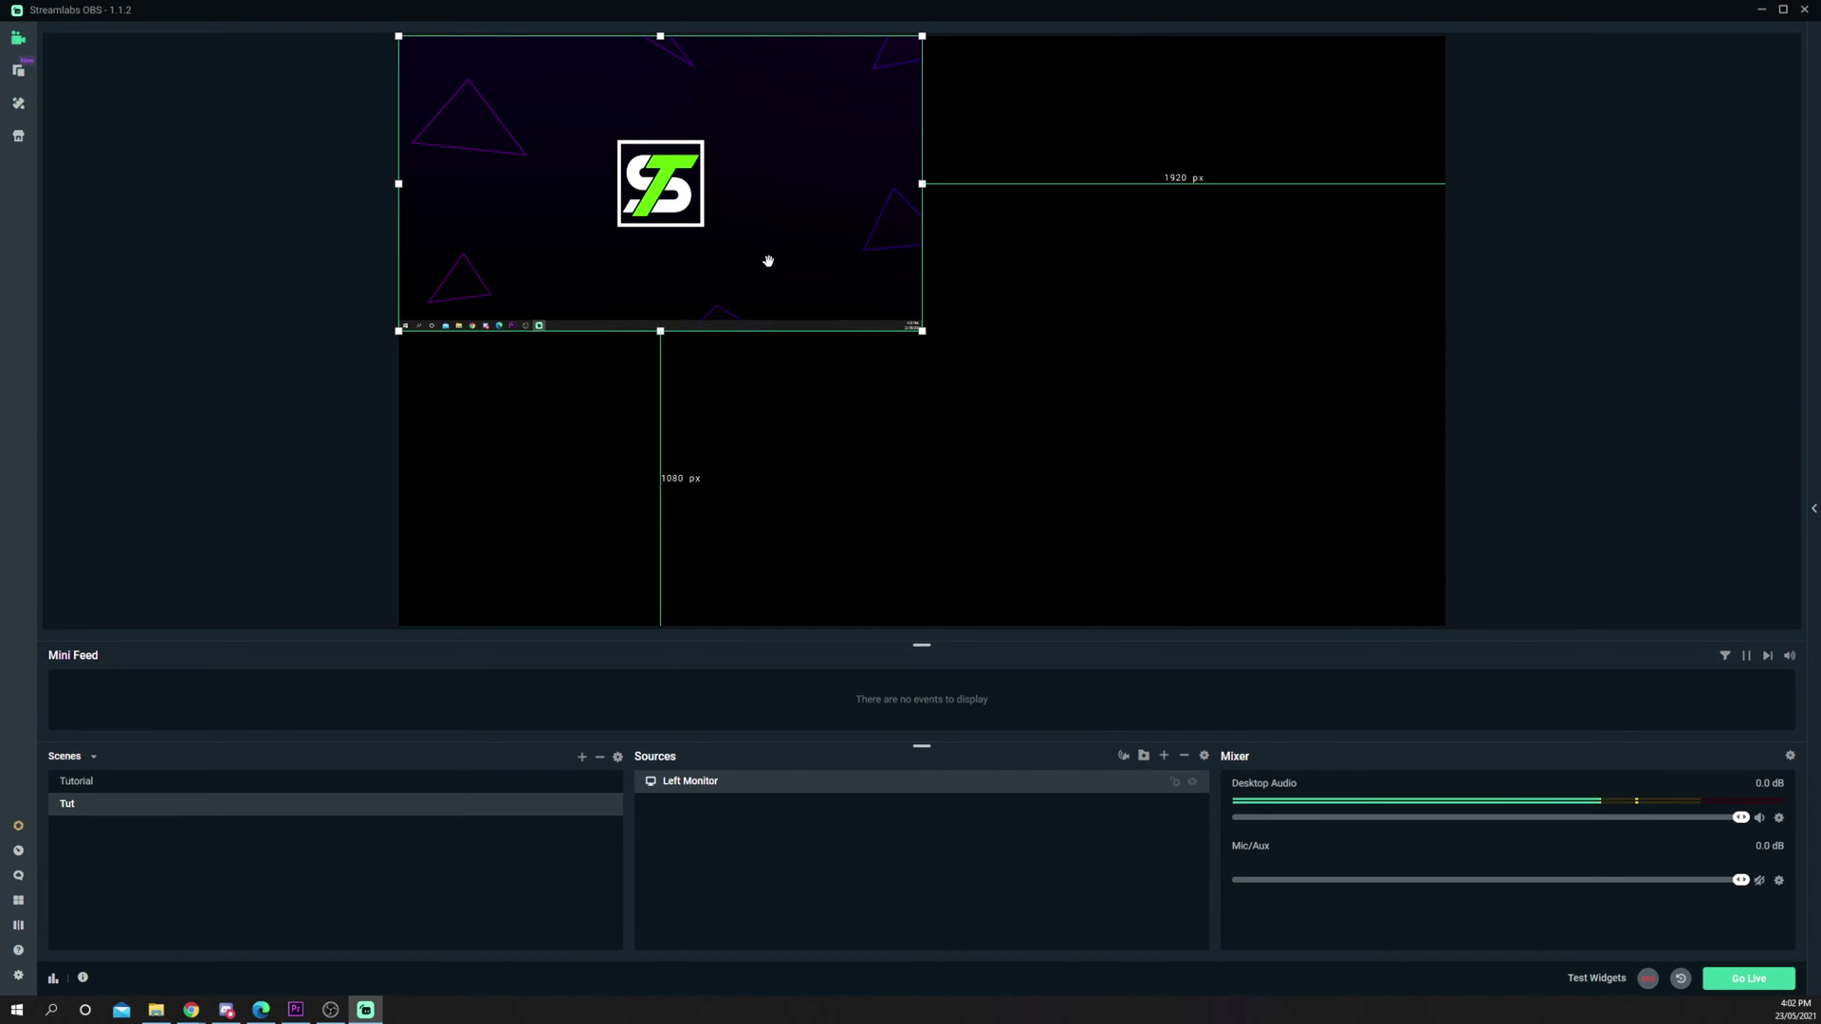
Step: Move and enlarge the Left Monitor capture, then apply Transform > Fit to Screen
{"action": "left_click_drag", "start_coordinate": [768, 260], "coordinate": [983, 356]}
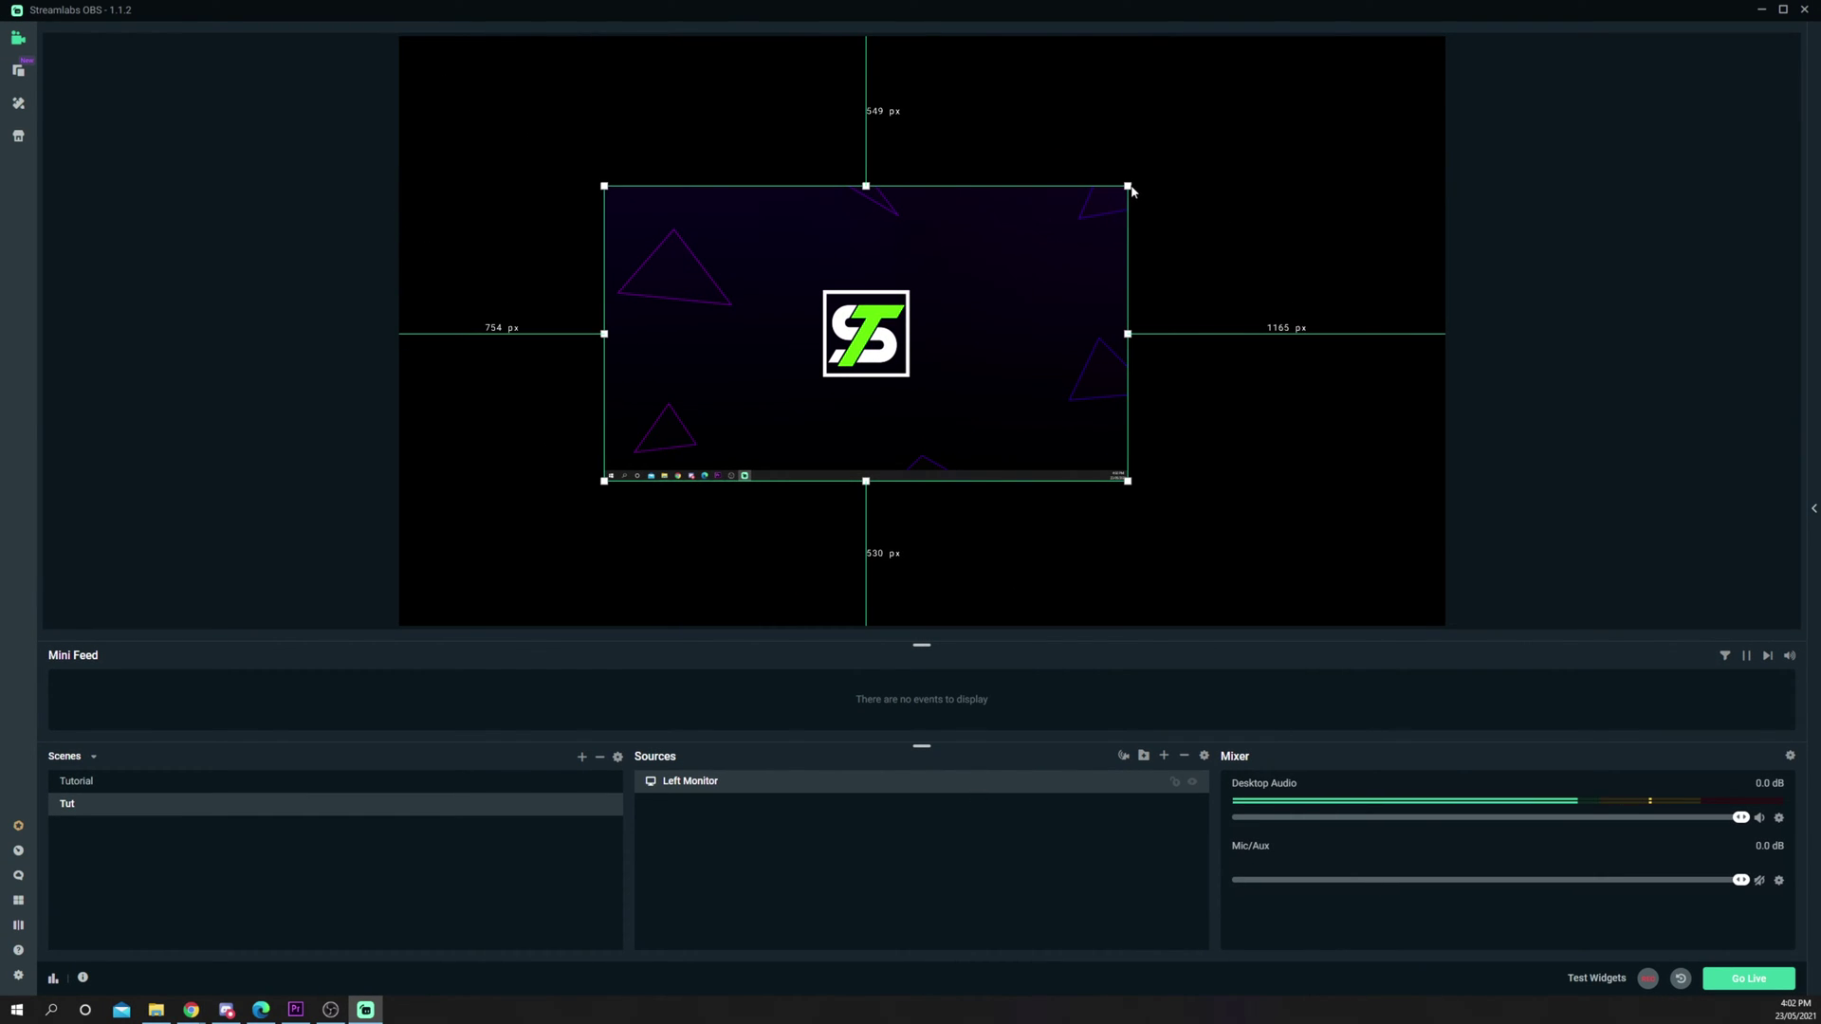
{"action": "left_click_drag", "start_coordinate": [1128, 188], "coordinate": [1253, 115]}
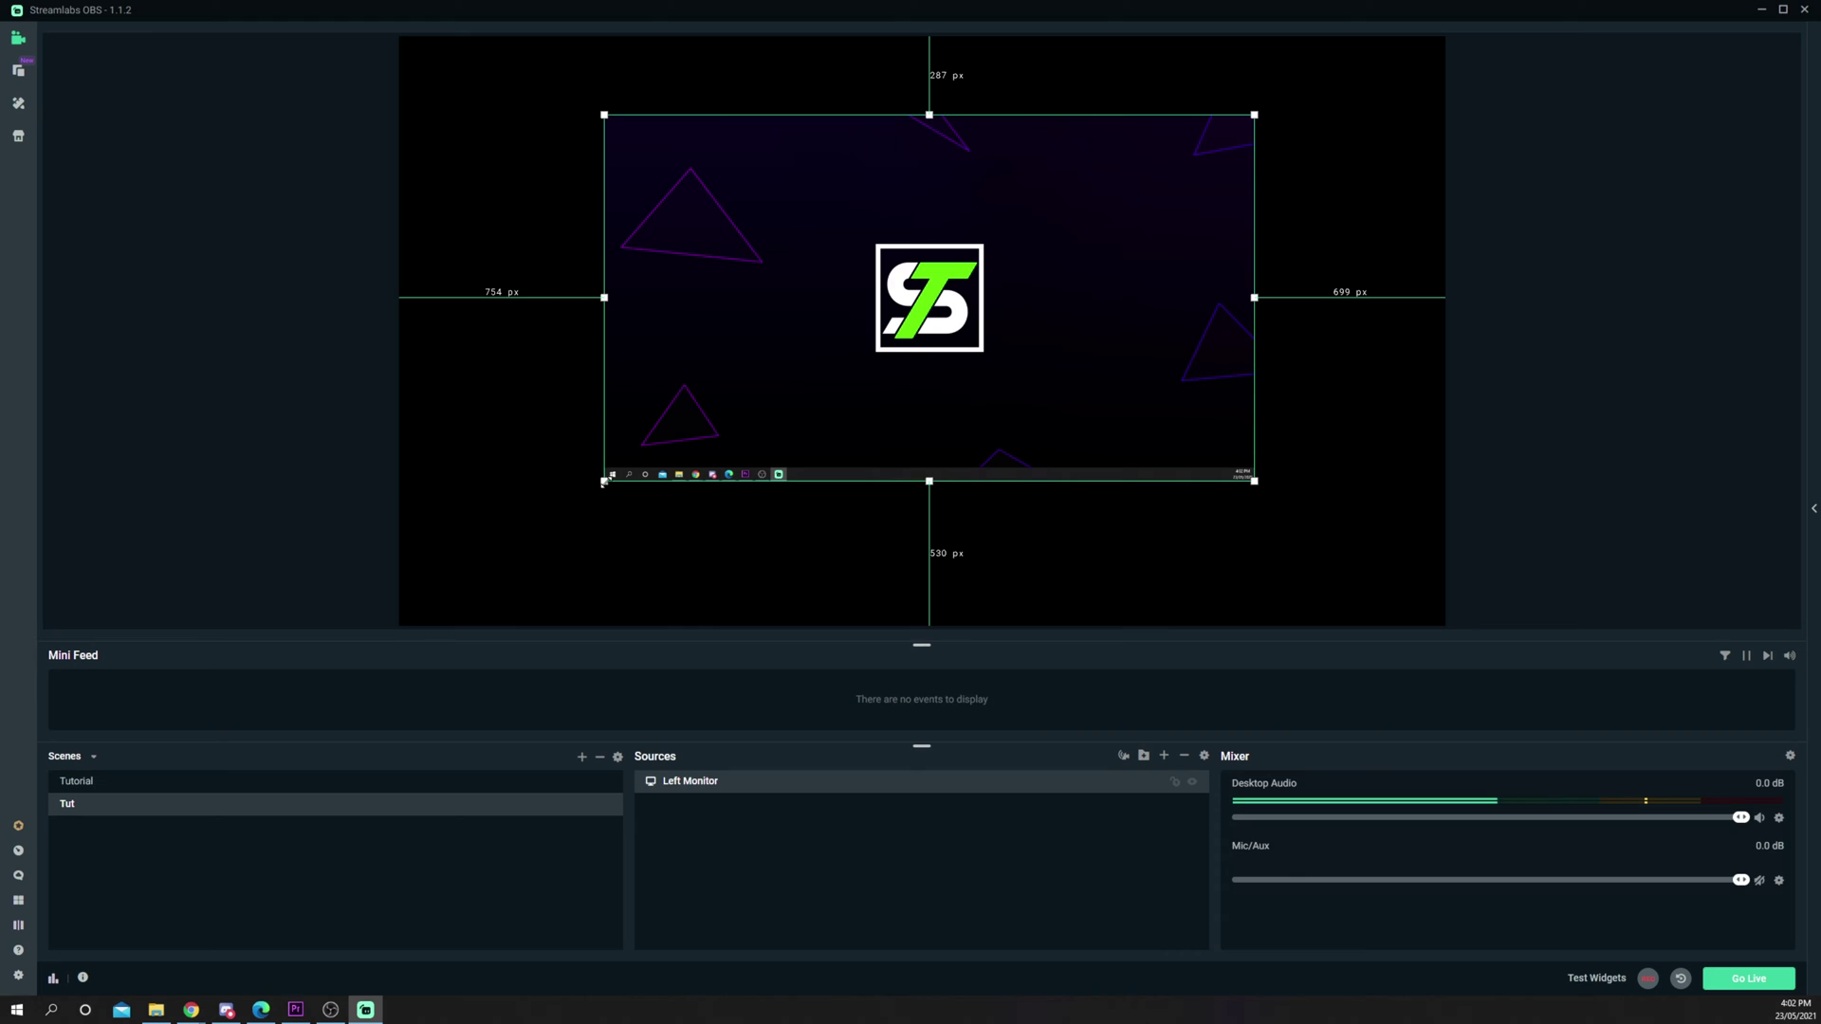
{"action": "left_click_drag", "start_coordinate": [603, 481], "coordinate": [550, 509]}
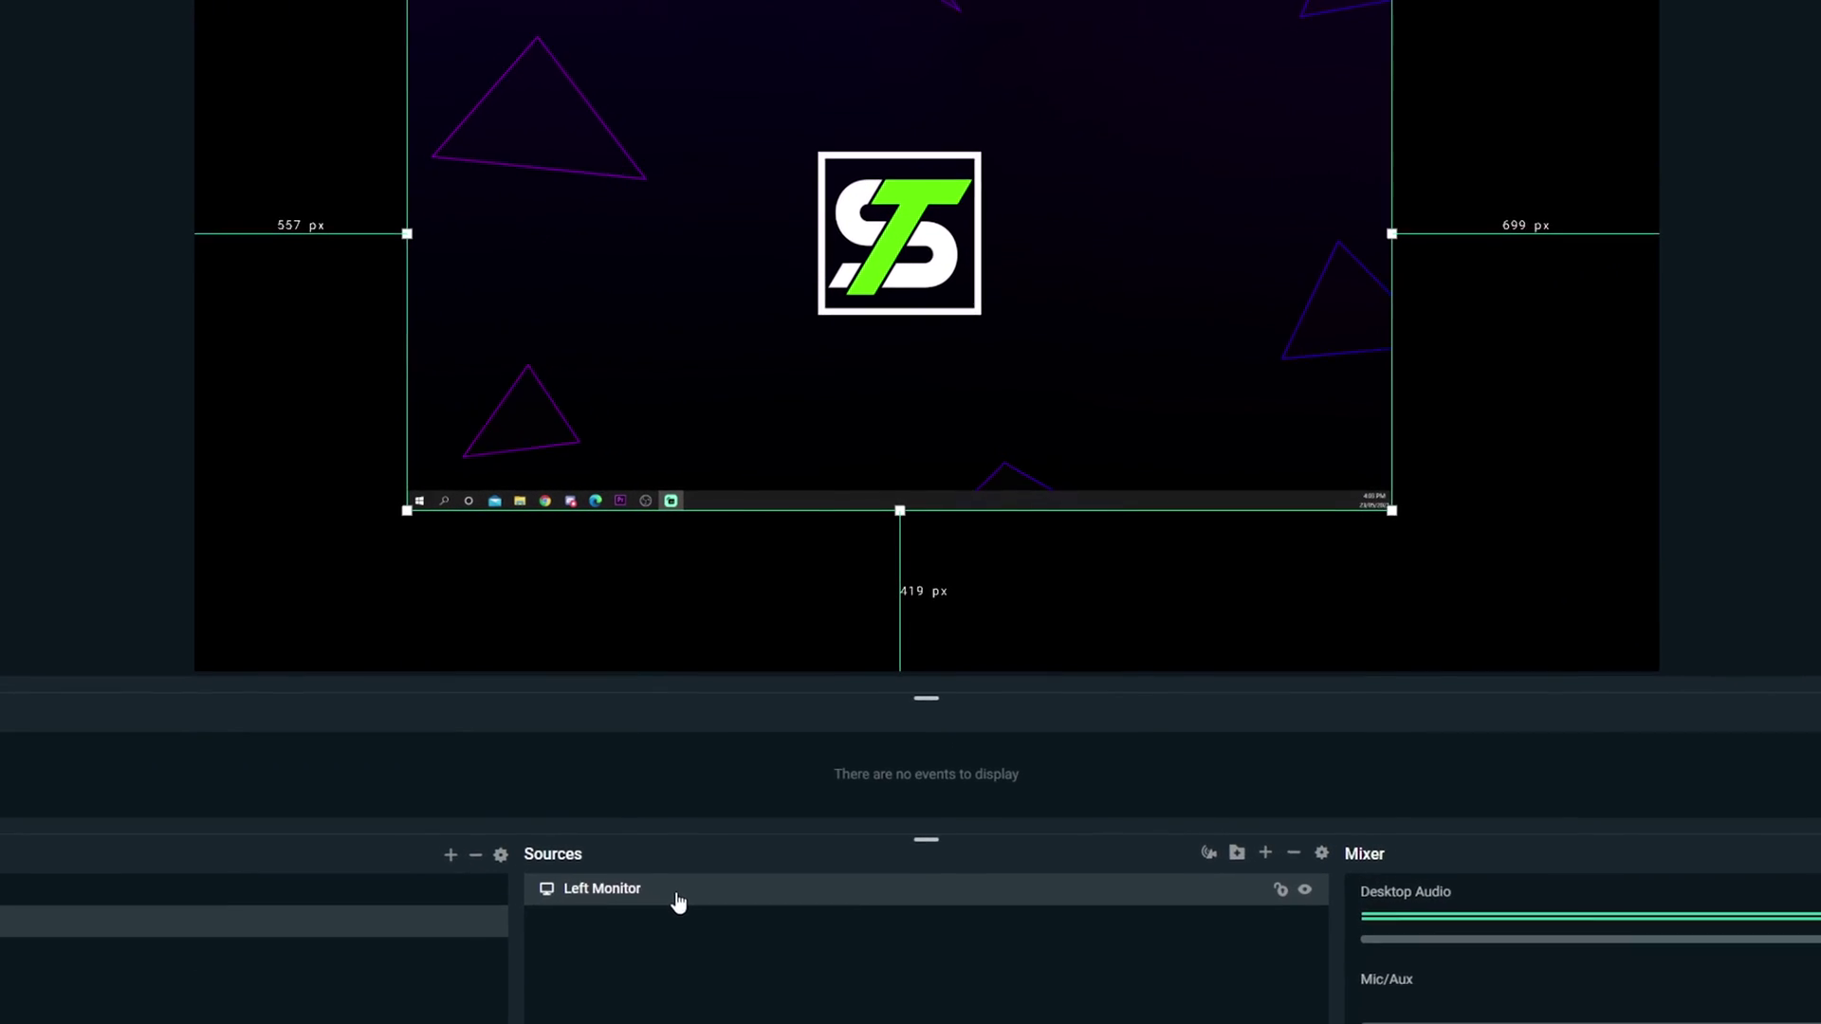
{"action": "right_click", "coordinate": [744, 782]}
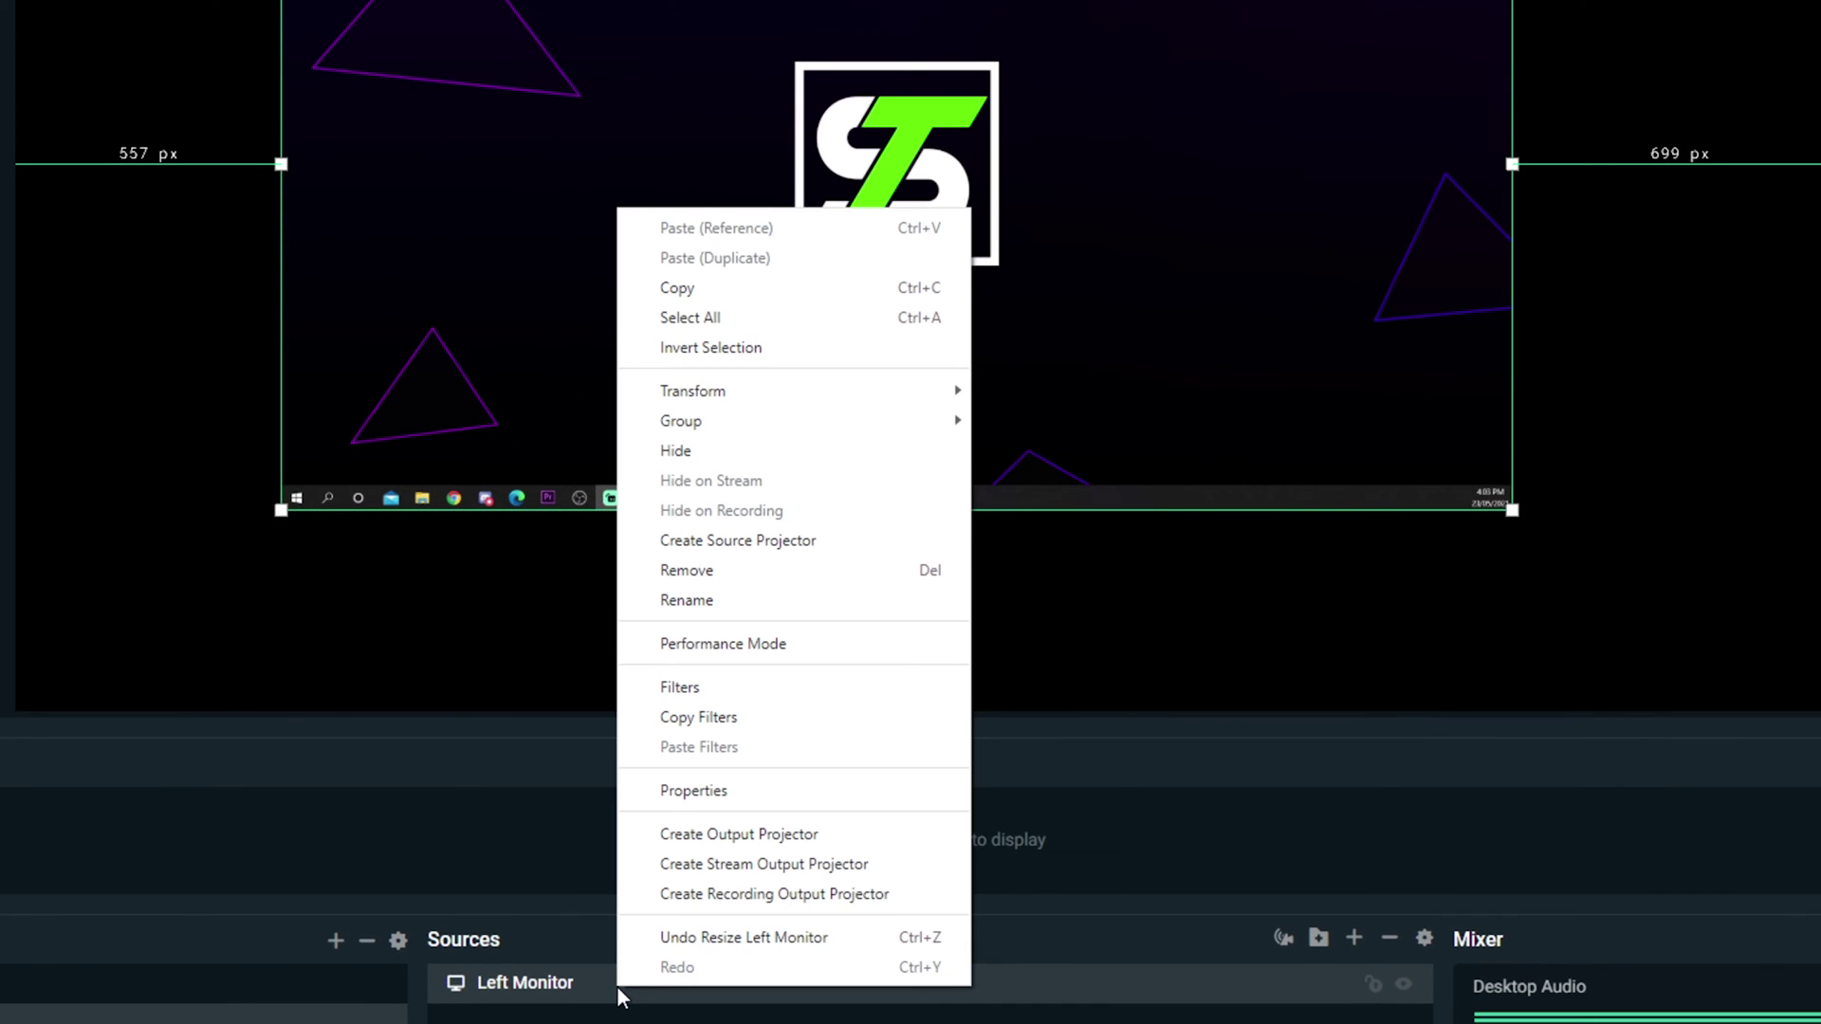
{"action": "mouse_move", "coordinate": [694, 391]}
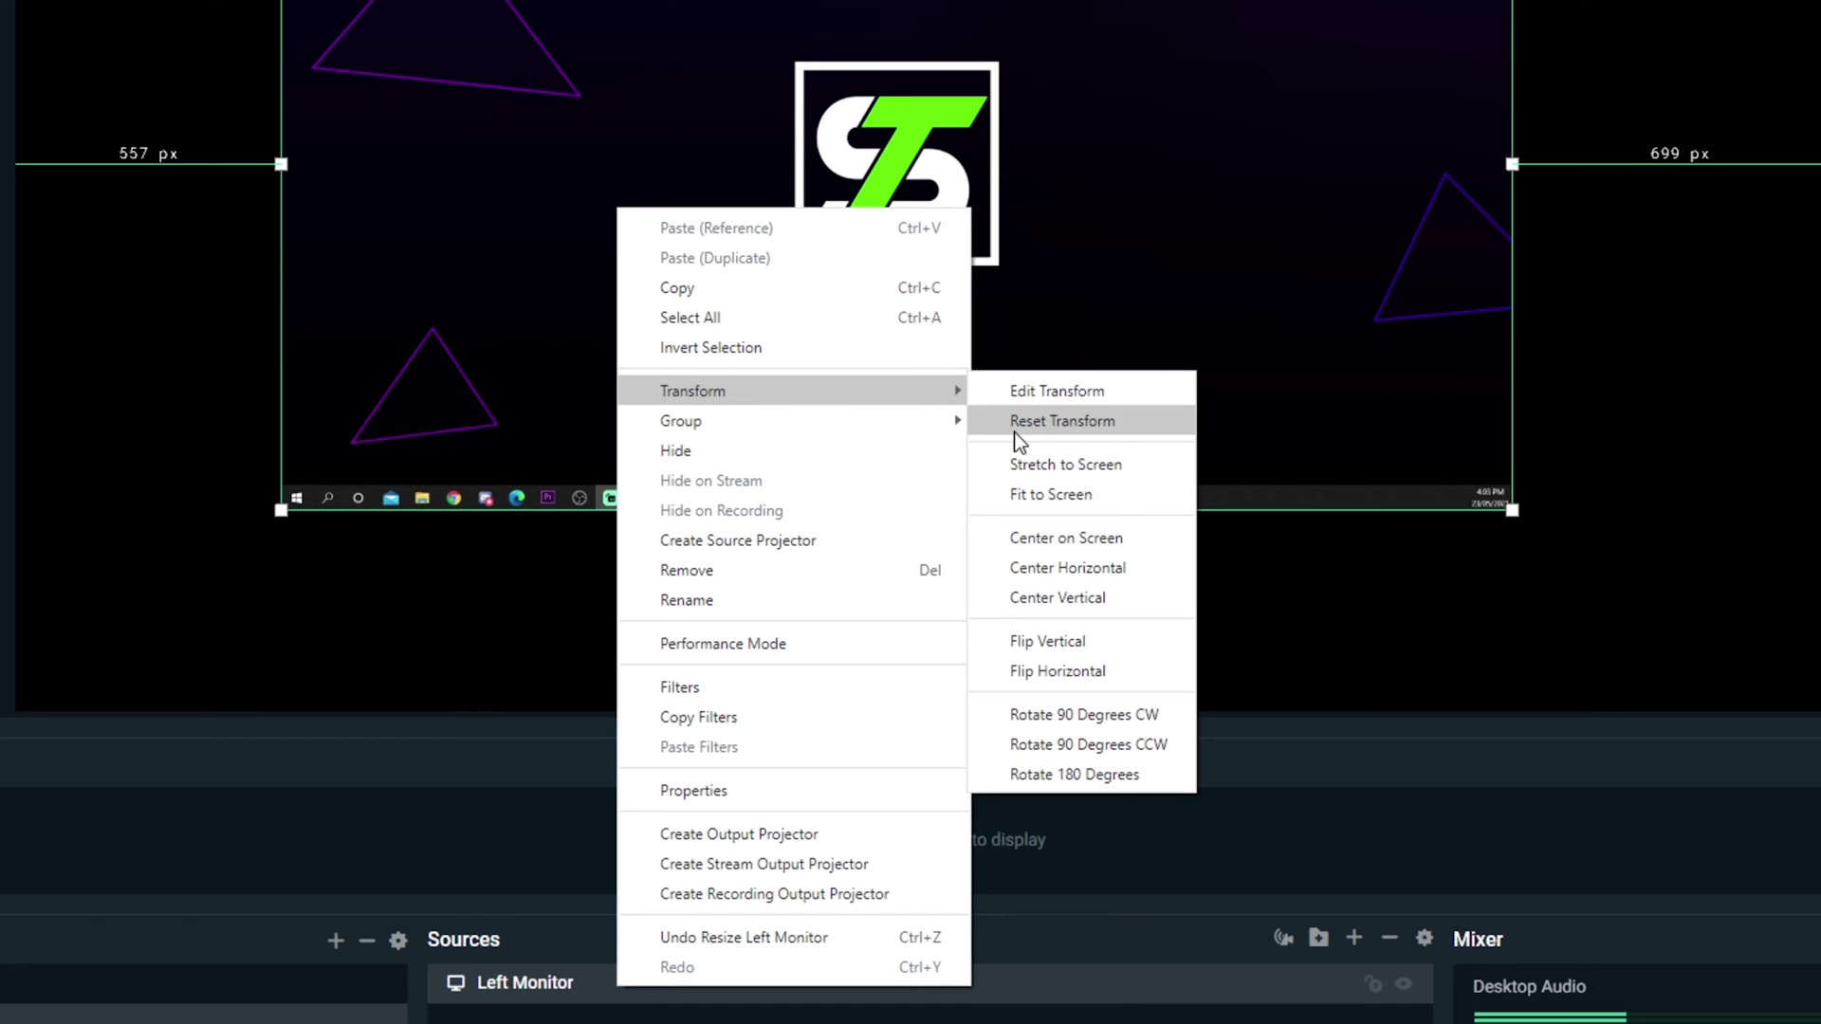
{"action": "left_click", "coordinate": [1035, 493]}
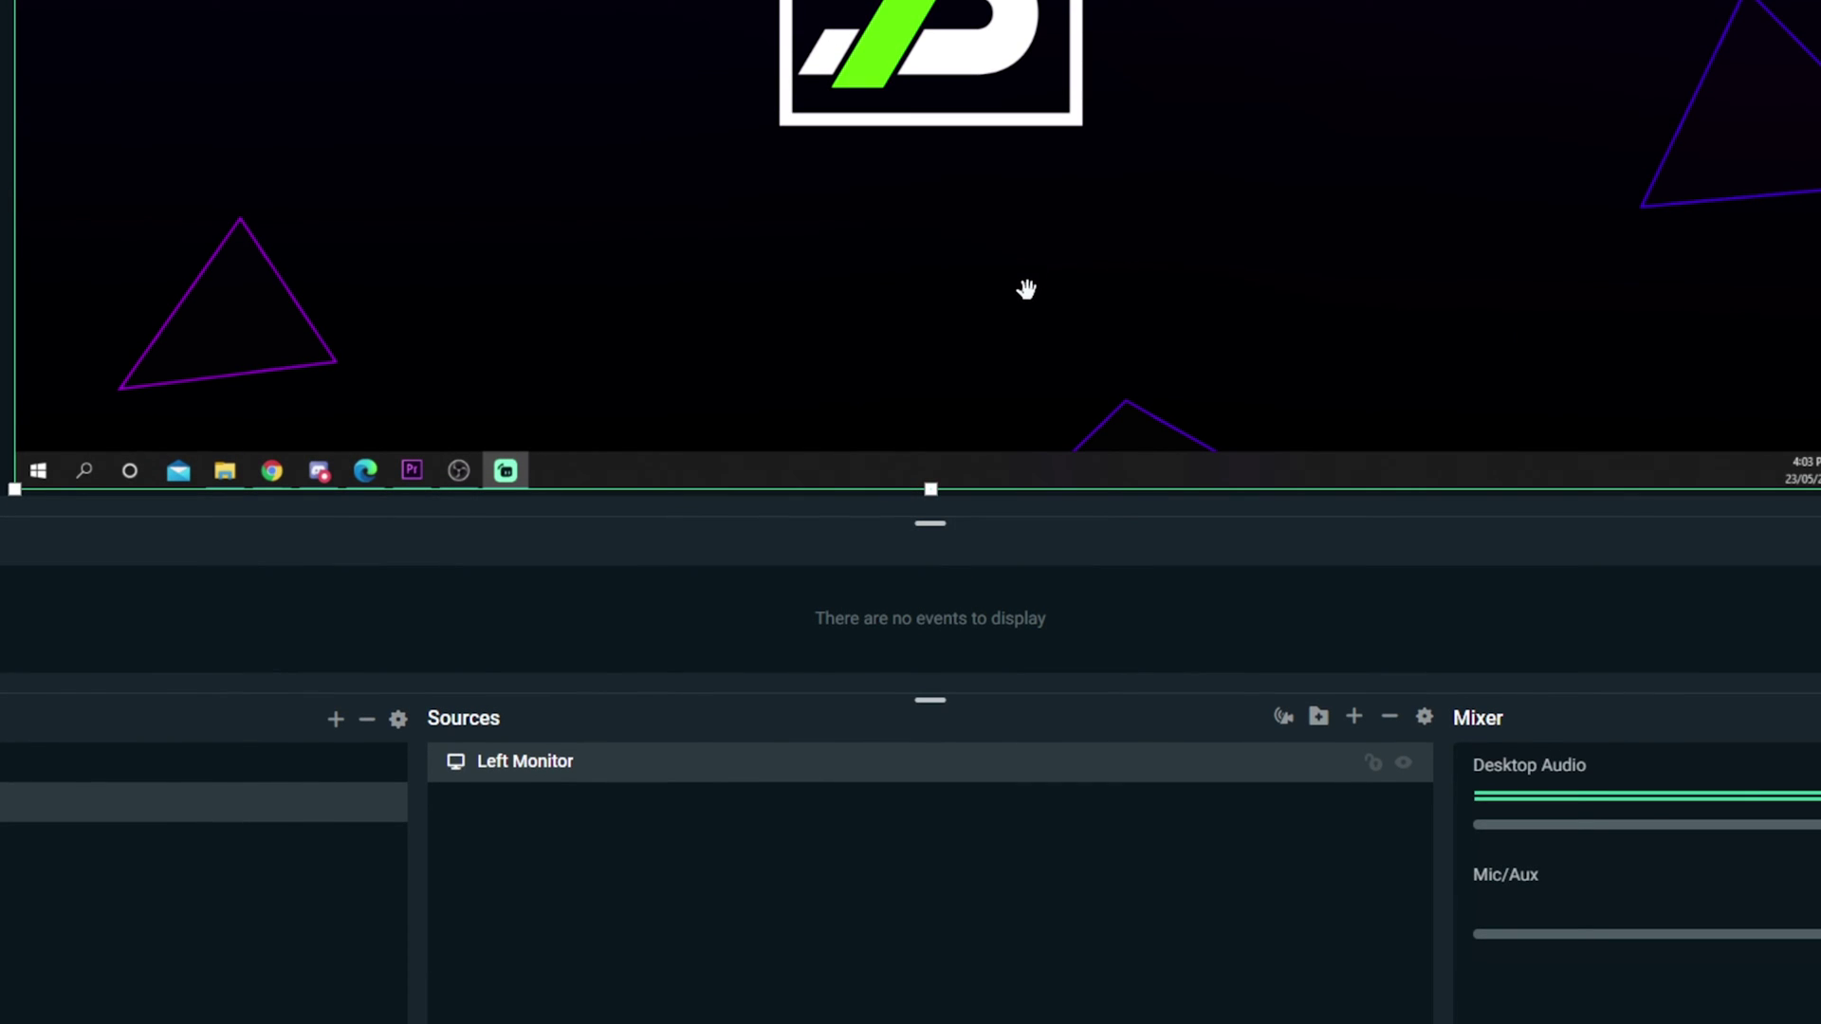
Step: Turn off the eye icon on the Left Monitor row in Sources
{"action": "left_click", "coordinate": [1405, 764]}
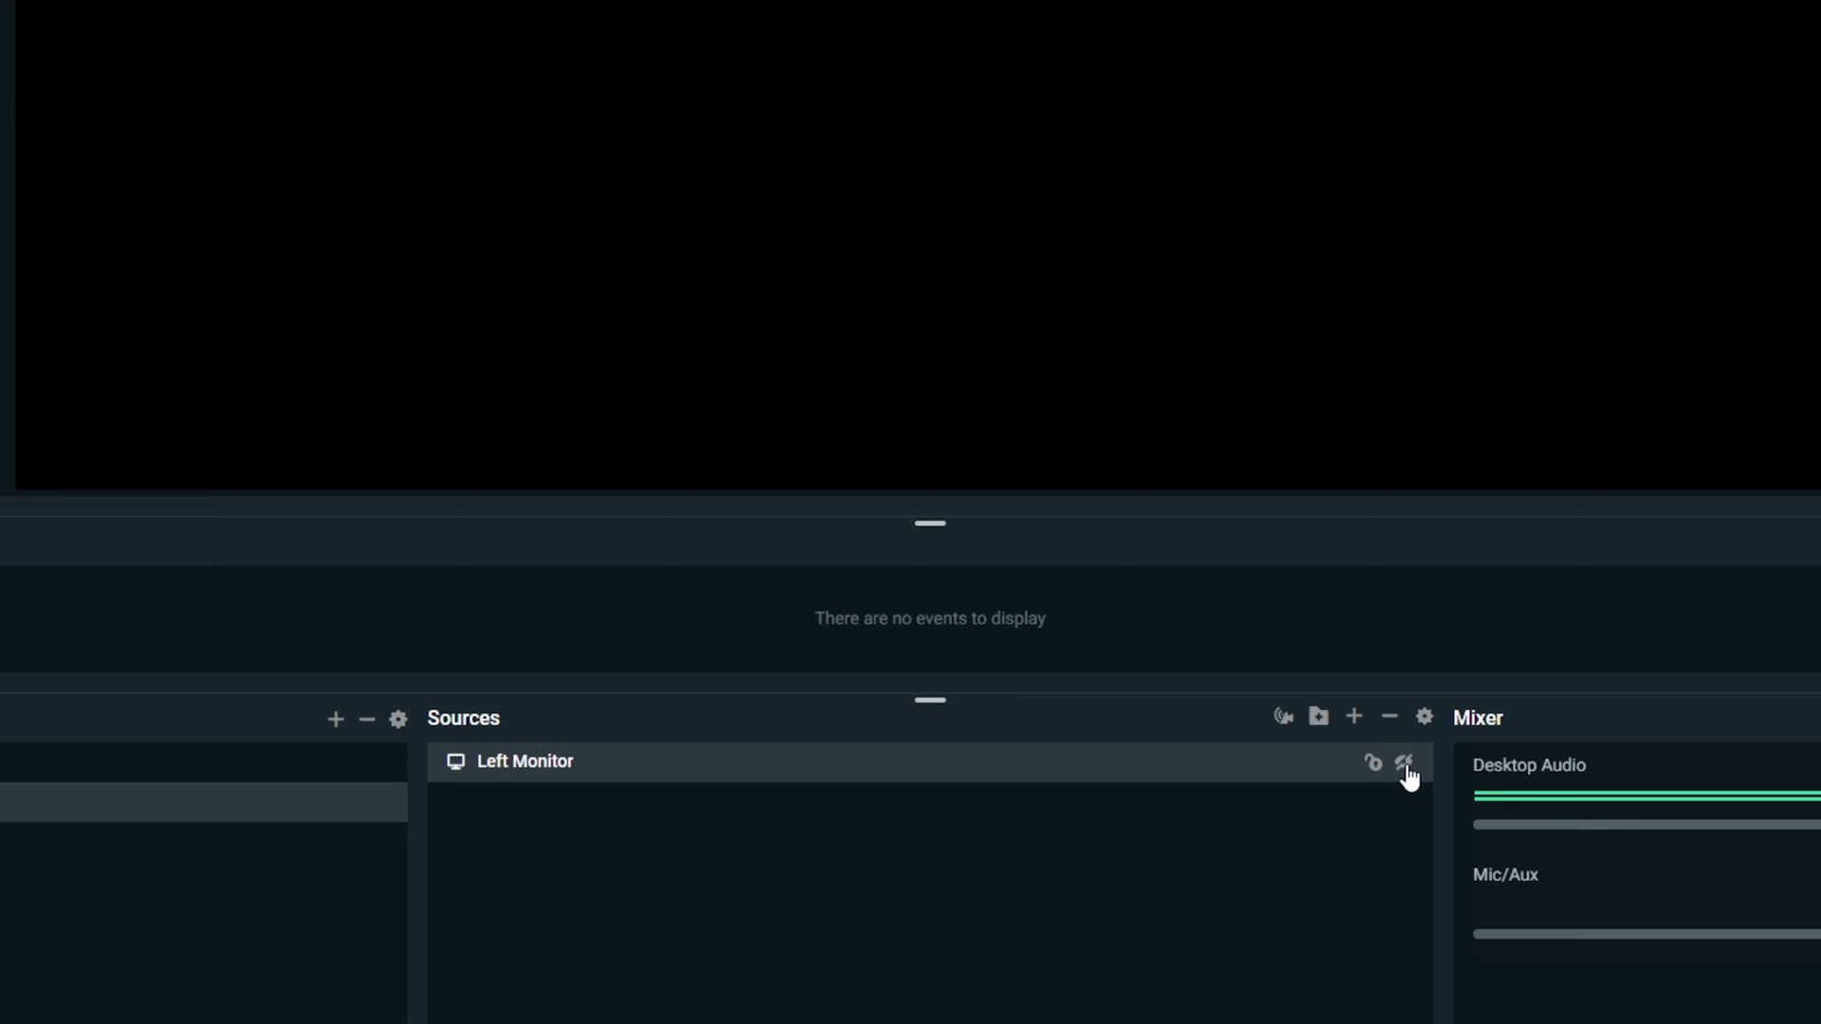